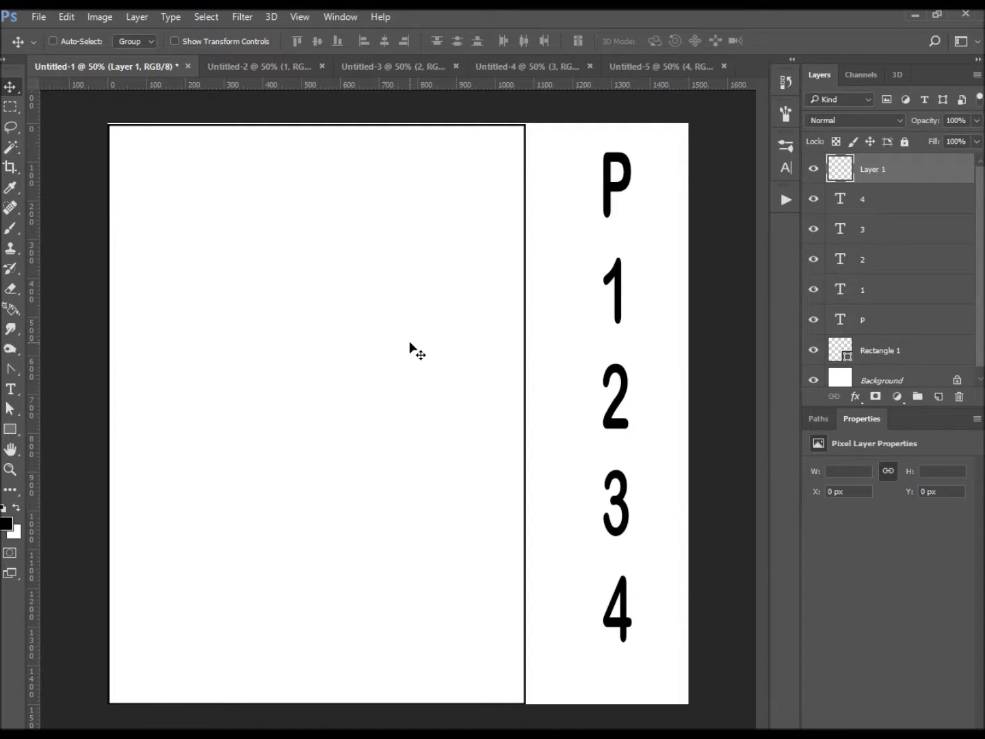
# - Activate the Clone Stamp tool for cloning on Layer 1
pyautogui.click(422, 310)
pyautogui.press('s')
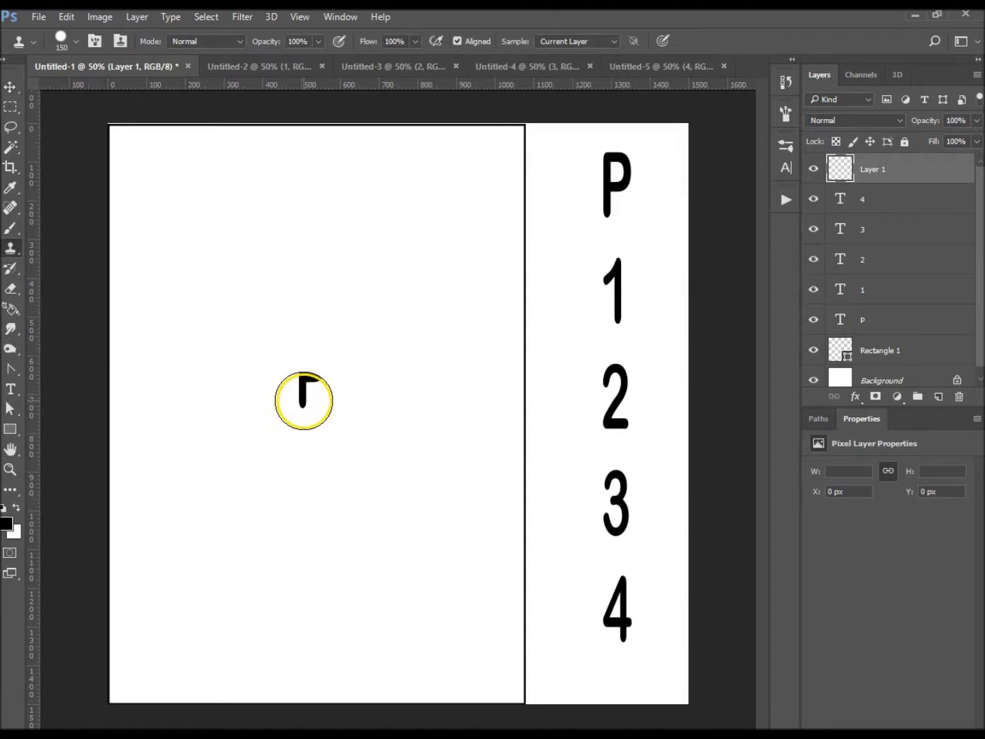
pyautogui.click(10, 254)
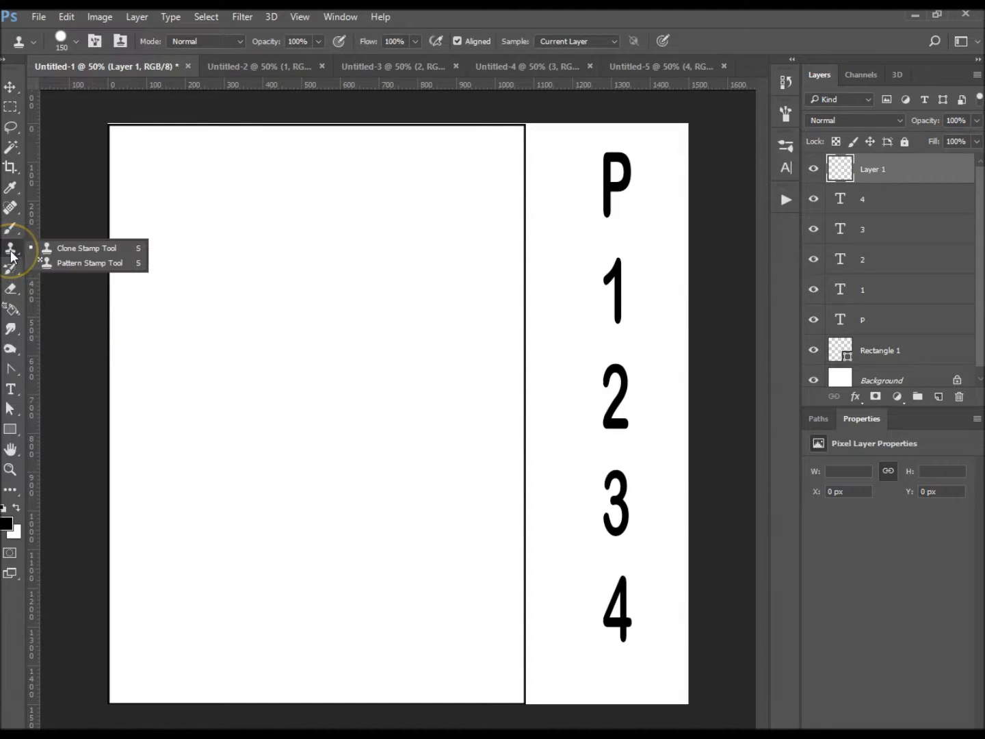
pyautogui.click(67, 248)
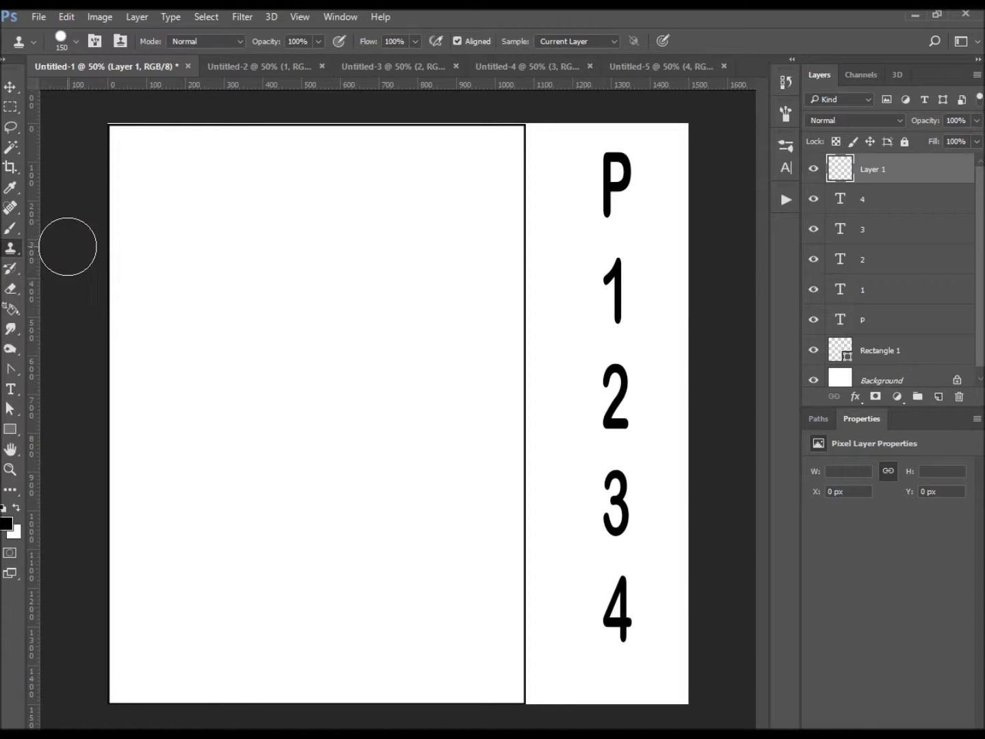
# - Show the Clone Source panel and place it over the empty area inside the rectangle
pyautogui.click(348, 19)
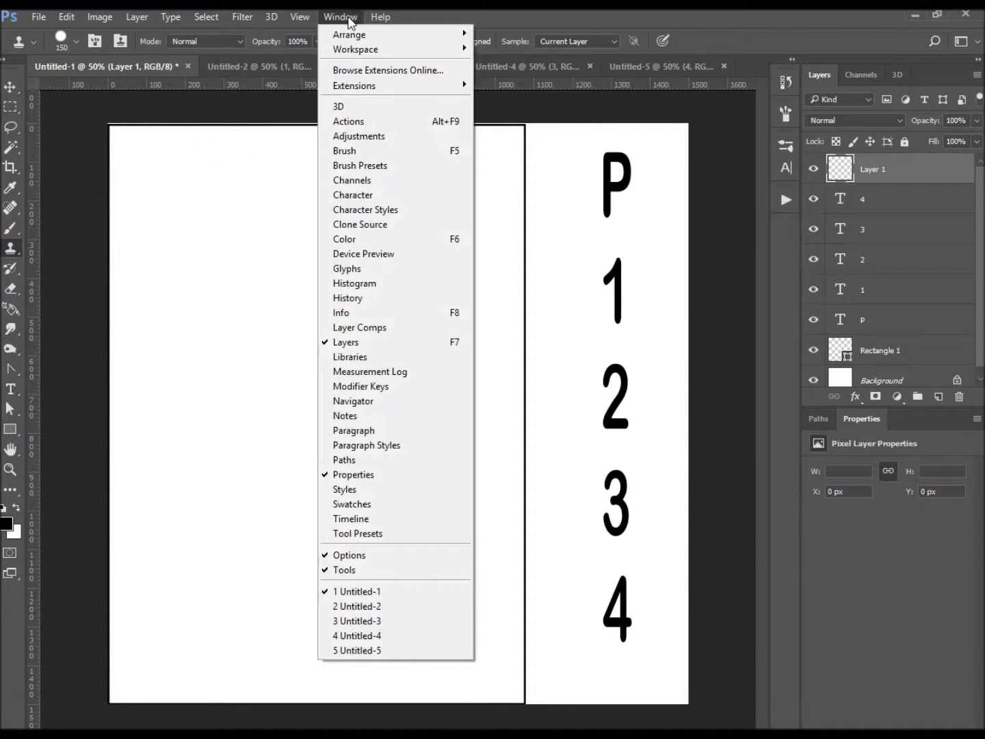
pyautogui.click(366, 230)
pyautogui.moveTo(176, 222)
pyautogui.mouseDown()
pyautogui.moveTo(204, 226)
pyautogui.moveTo(181, 242)
pyautogui.moveTo(178, 379)
pyautogui.mouseUp()
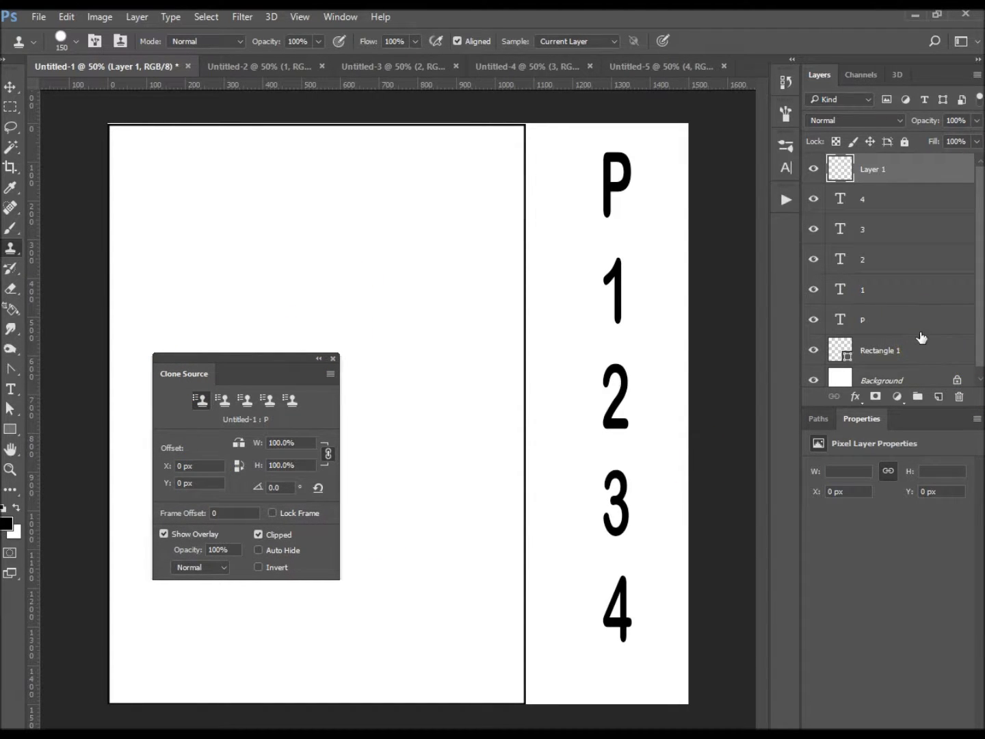
pyautogui.click(10, 86)
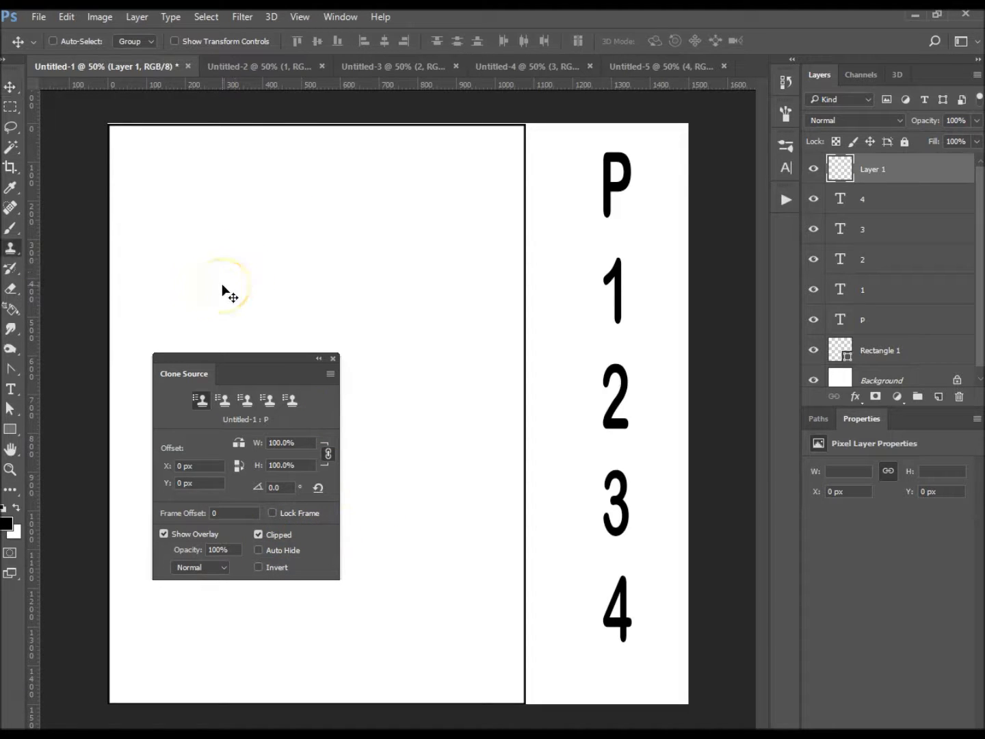
pyautogui.press('s')
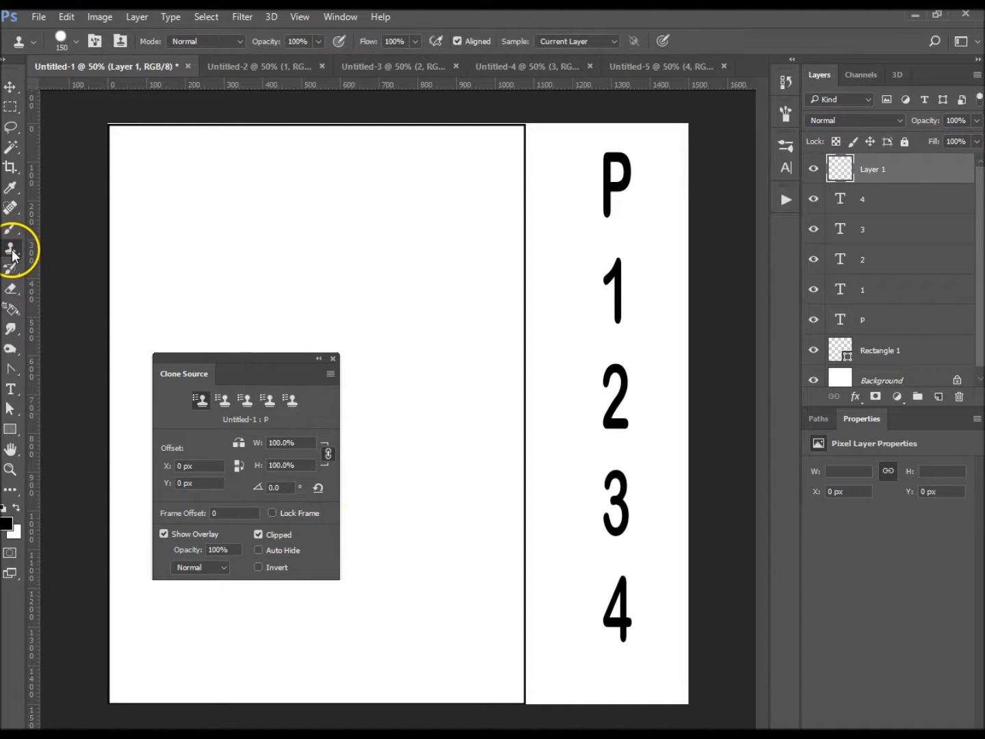
pyautogui.click(77, 42)
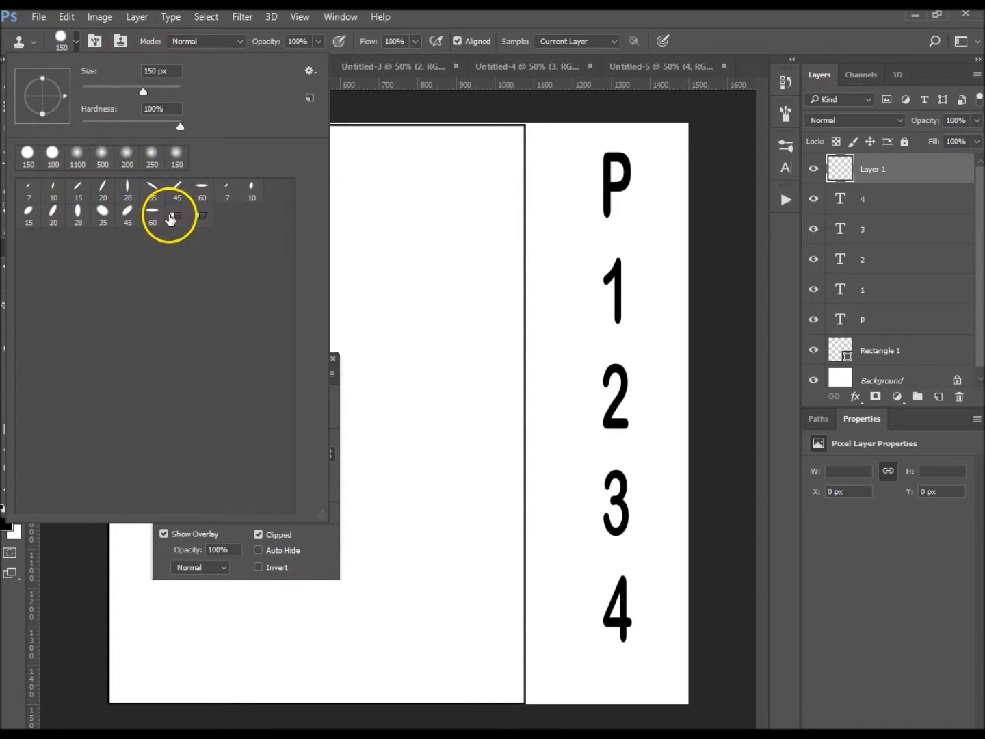
pyautogui.click(77, 38)
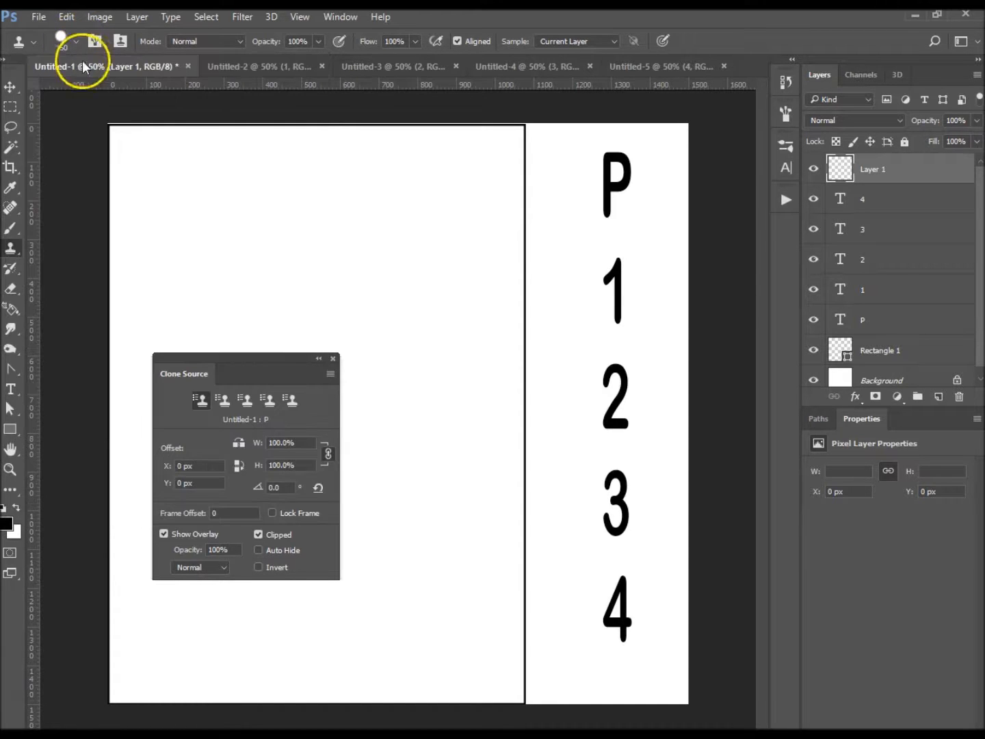
pyautogui.click(240, 41)
pyautogui.click(240, 42)
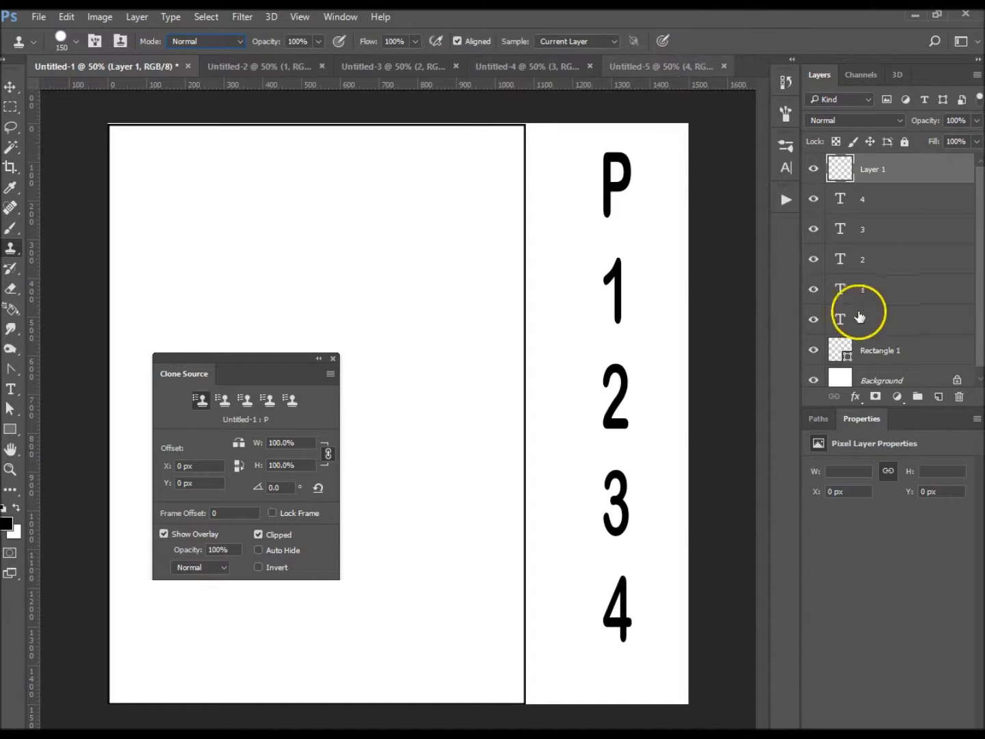
# - Sample the base of the letter P on the P layer as the first clone source
pyautogui.click(902, 322)
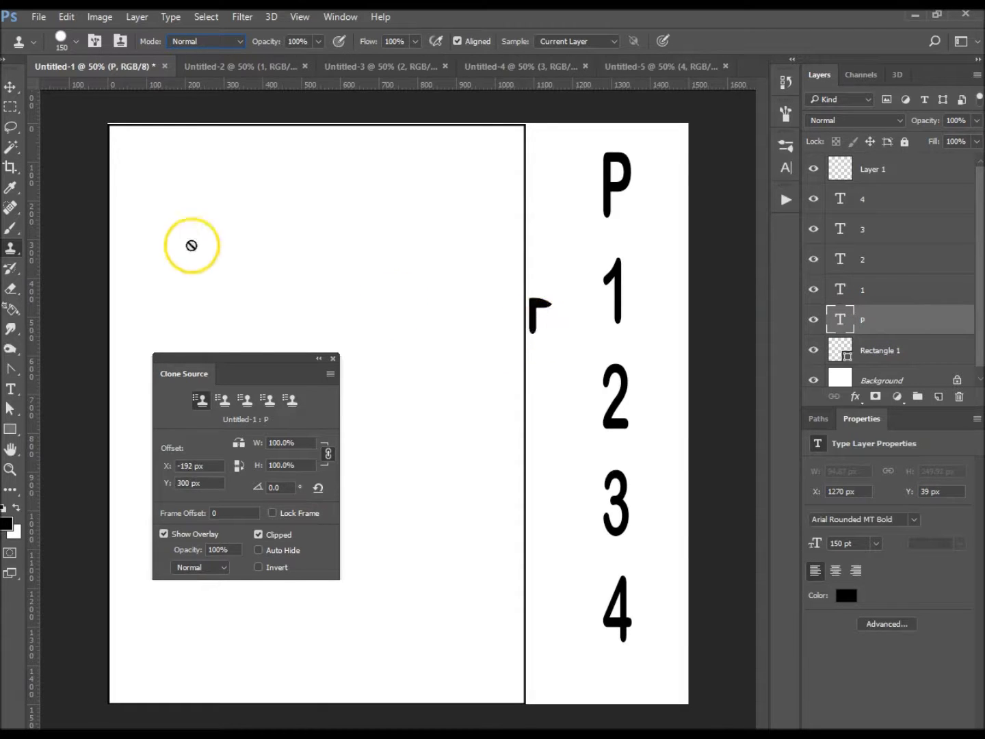
pyautogui.keyDown('alt'); pyautogui.click(477, 271); pyautogui.keyUp('alt')
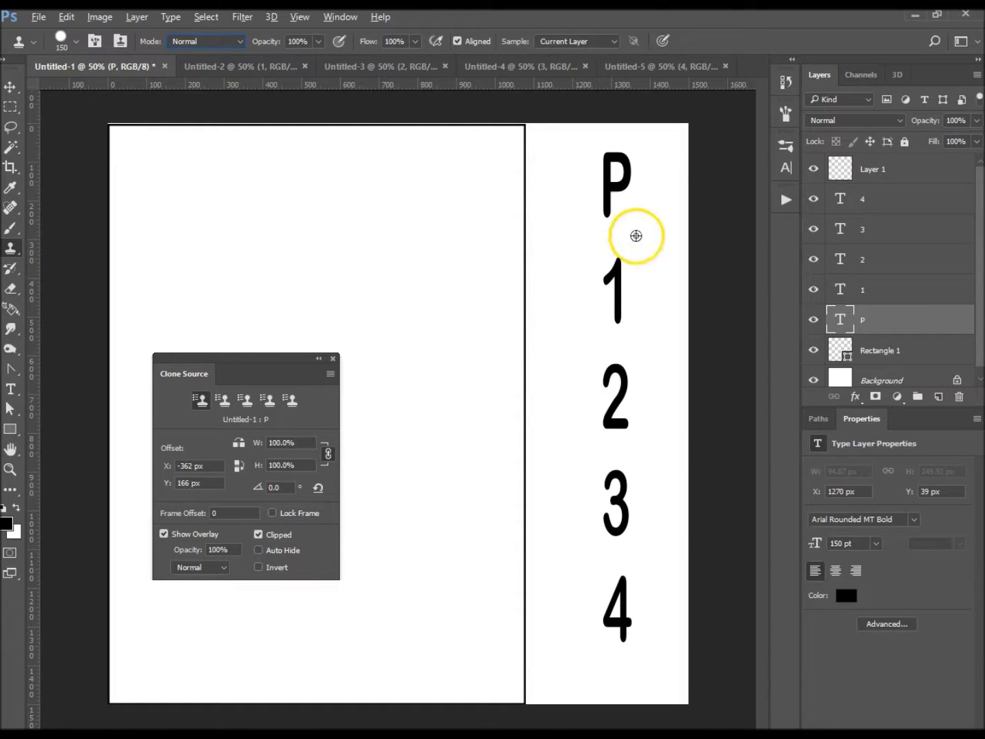
pyautogui.keyDown('alt'); pyautogui.click(606, 213); pyautogui.keyUp('alt')
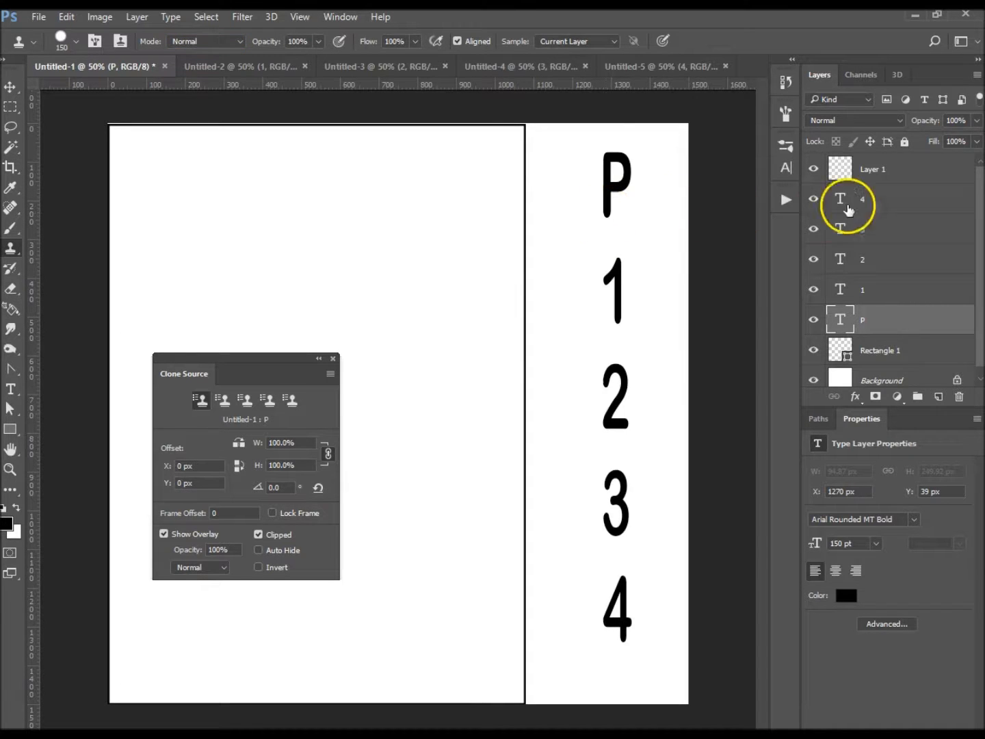
# - Set the clone overlay opacity to 17% and clone the letter P onto Layer 1 inside the rectangle
pyautogui.click(902, 174)
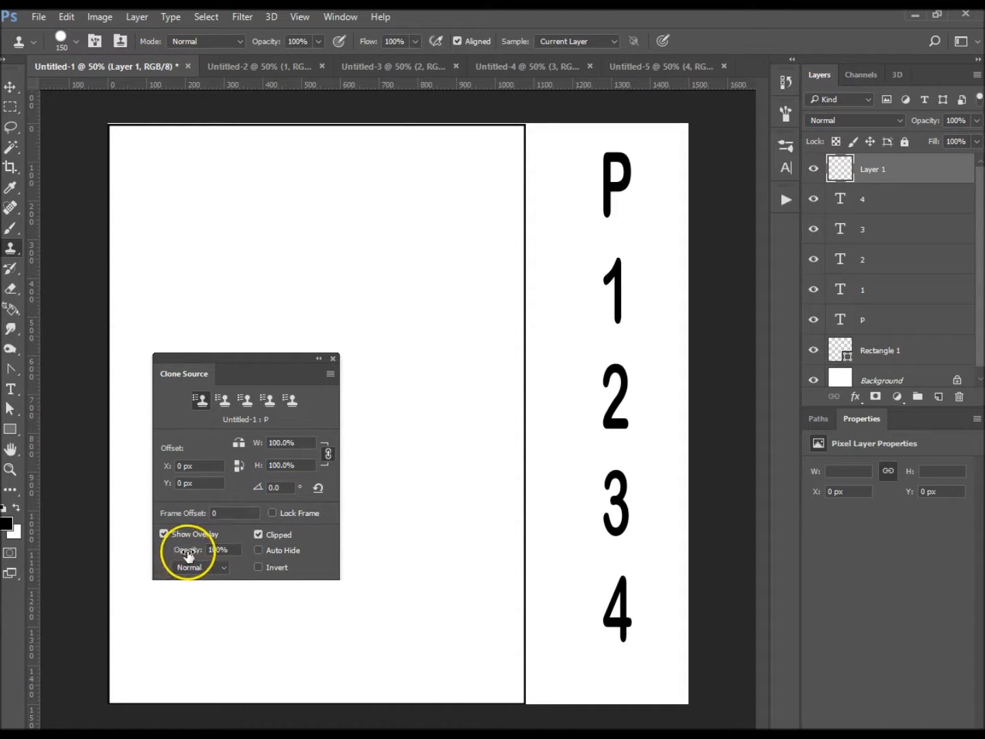
pyautogui.moveTo(187, 556); pyautogui.dragTo(123, 564)
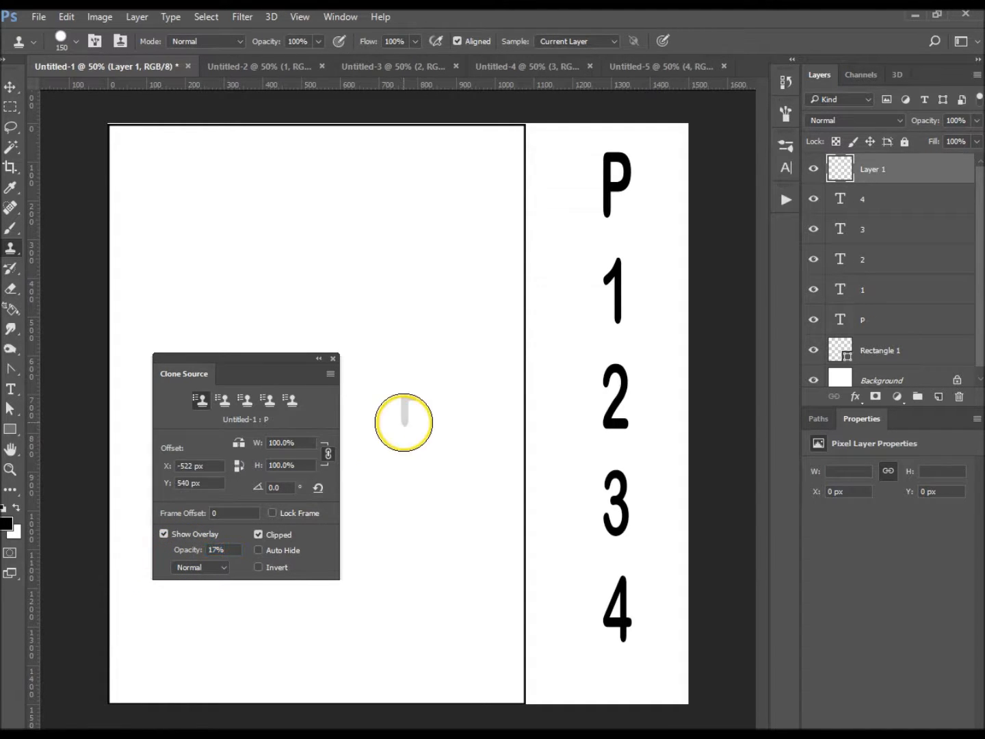
pyautogui.moveTo(436, 319); pyautogui.dragTo(437, 255)
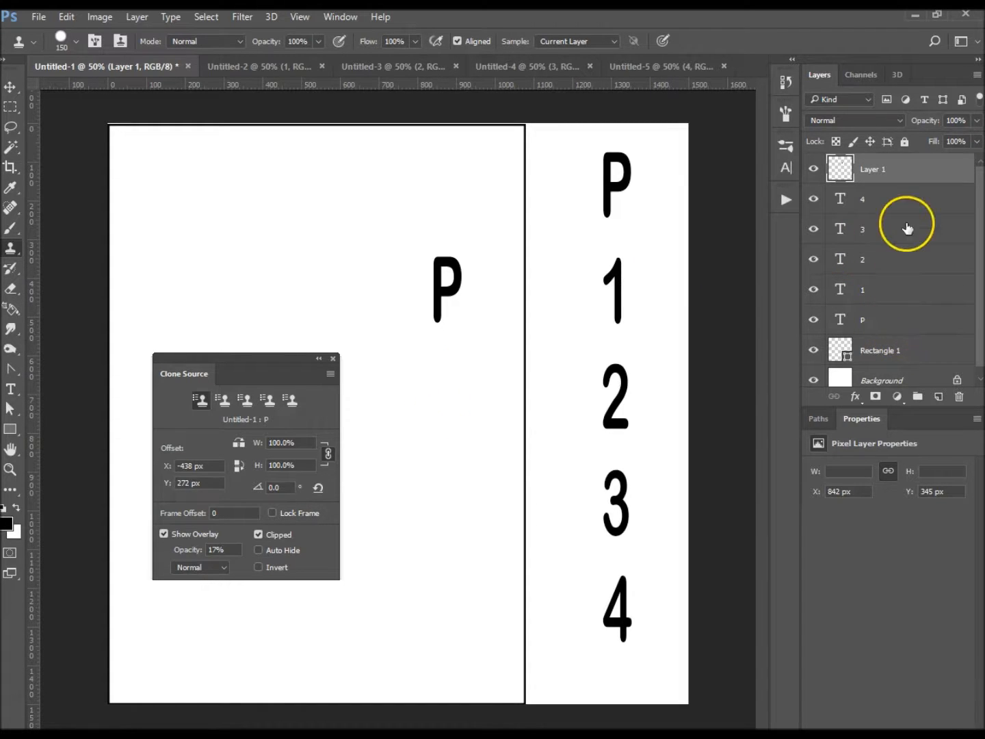
# - Merge the text layers P, 1, 2, 3 and 4 into a single layer
pyautogui.click(905, 315)
pyautogui.keyDown('shift'); pyautogui.click(892, 202); pyautogui.keyUp('shift')
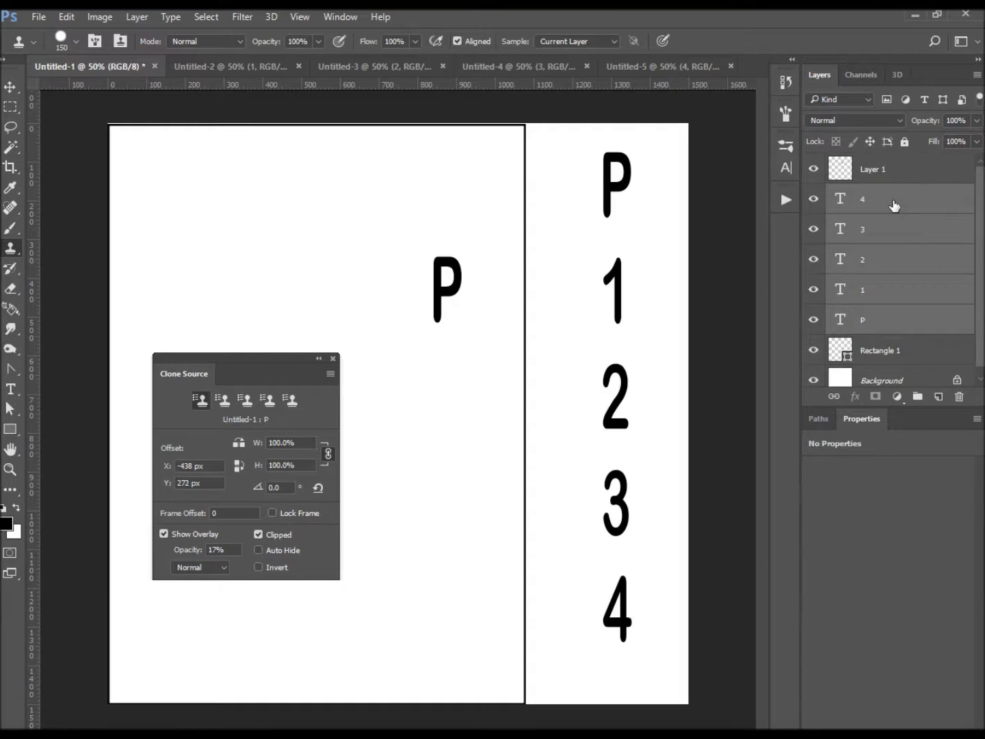
pyautogui.hotkey('ctrl', 'e')
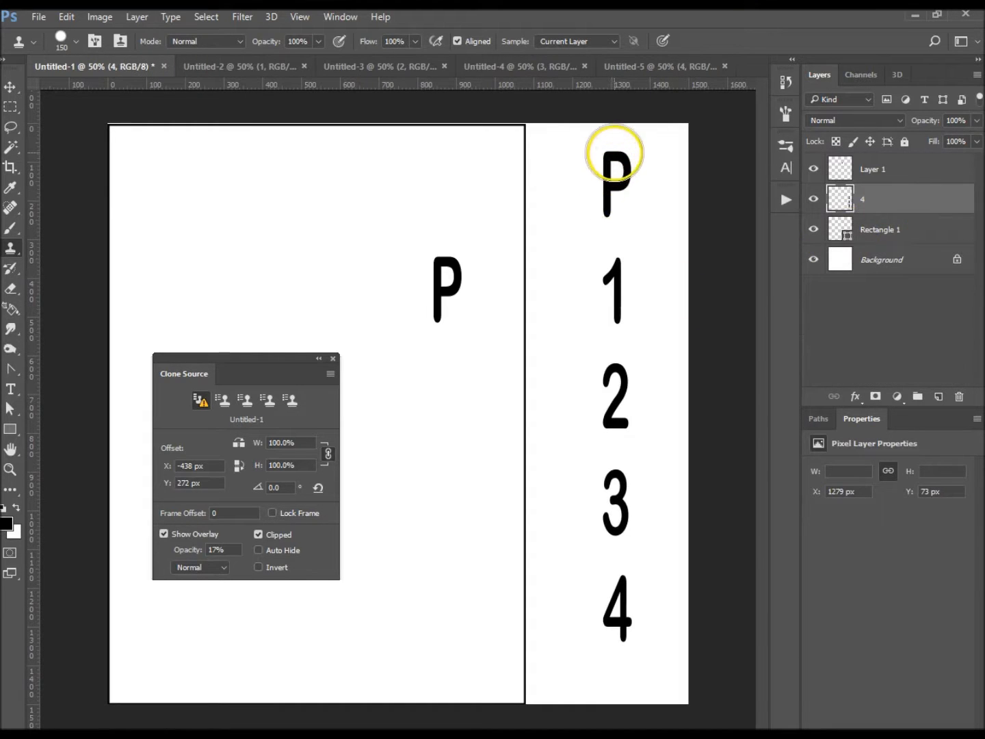
# - Sample the top of the P on the merged layer, clone the whole character column inside the rectangle, and undo that stroke
pyautogui.keyDown('alt'); pyautogui.click(616, 156); pyautogui.keyUp('alt')
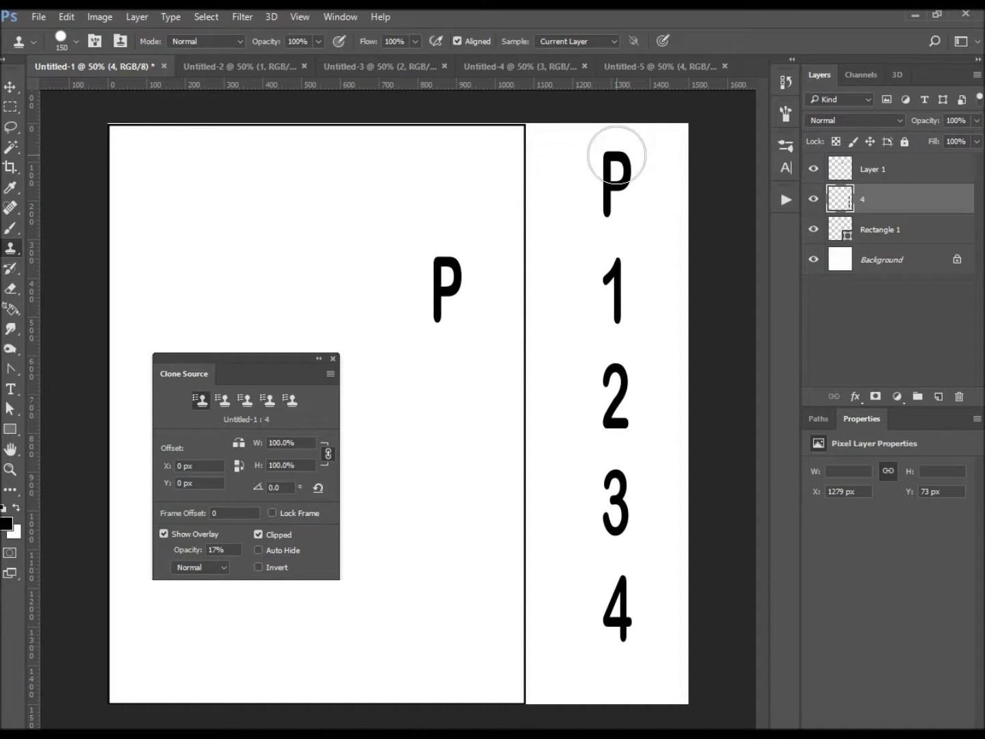
pyautogui.moveTo(453, 192); pyautogui.dragTo(450, 667)
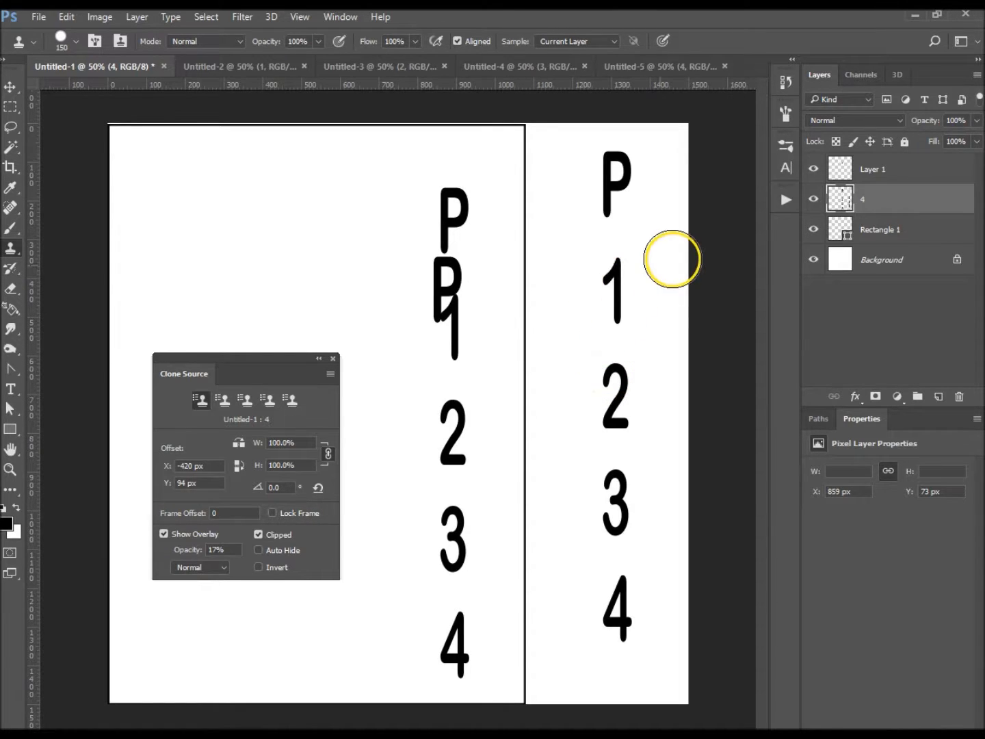
pyautogui.hotkey('ctrl', 'z')
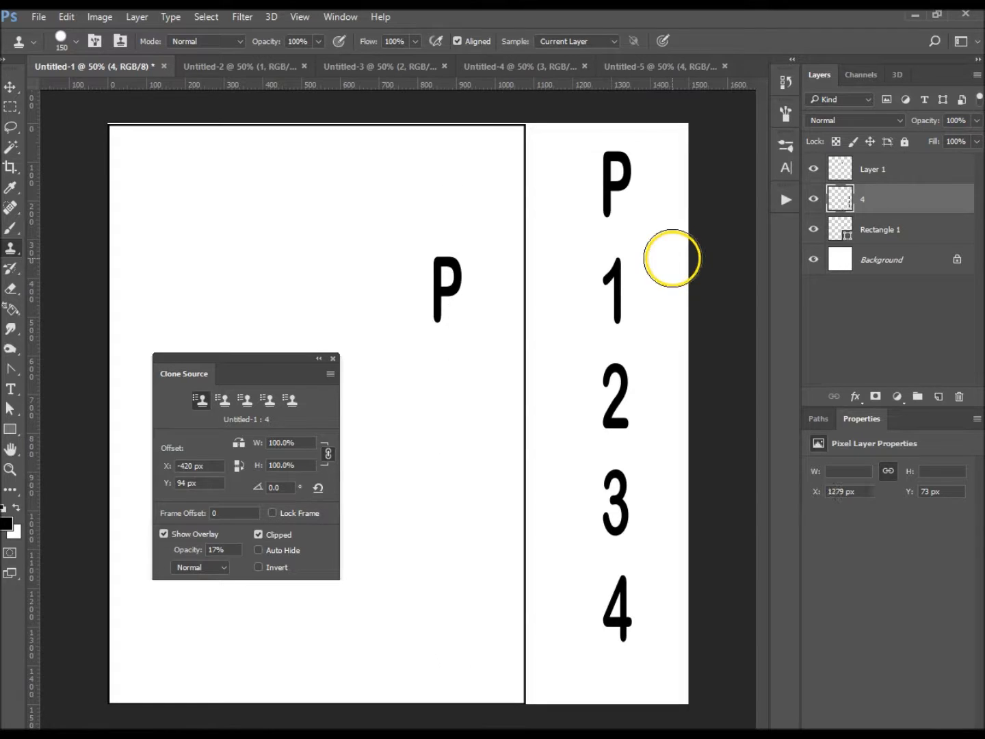
# - Delete Layer 1, then revert the history to the Clone Stamp state preceding the layer merge
pyautogui.moveTo(934, 177); pyautogui.dragTo(963, 396)
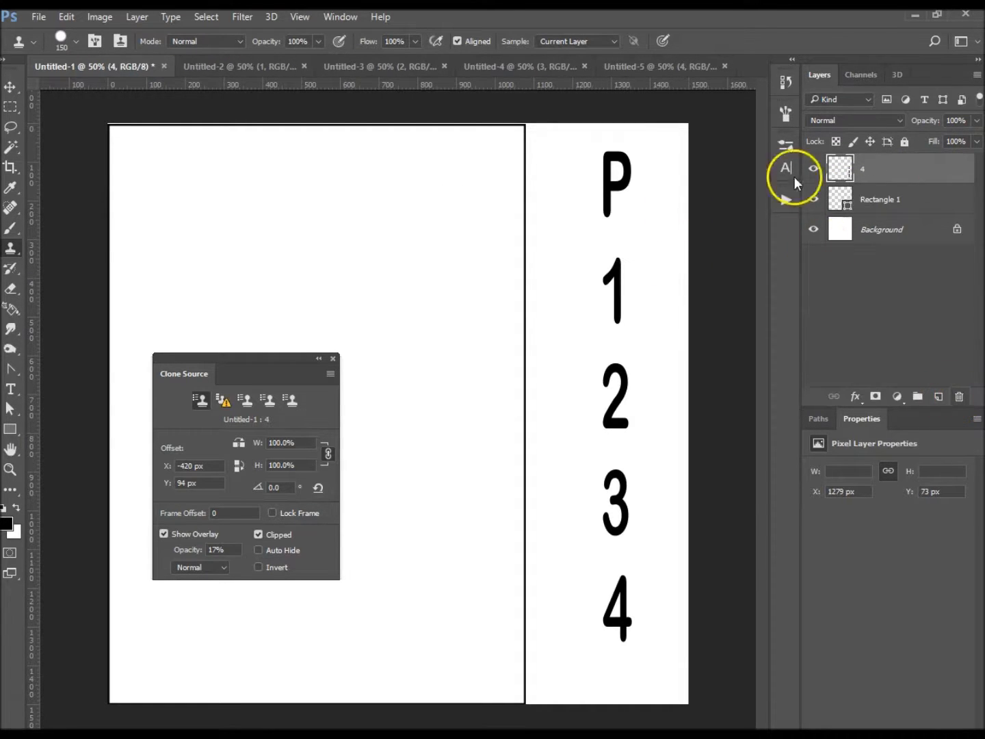
pyautogui.click(786, 82)
pyautogui.click(686, 387)
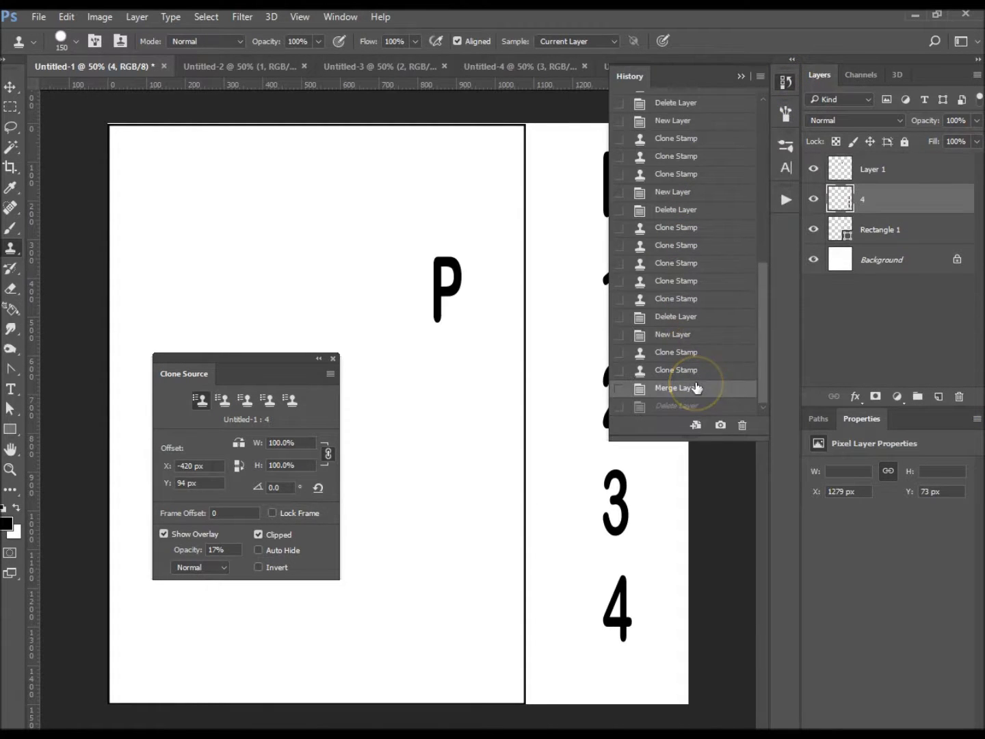
pyautogui.click(692, 370)
pyautogui.click(784, 83)
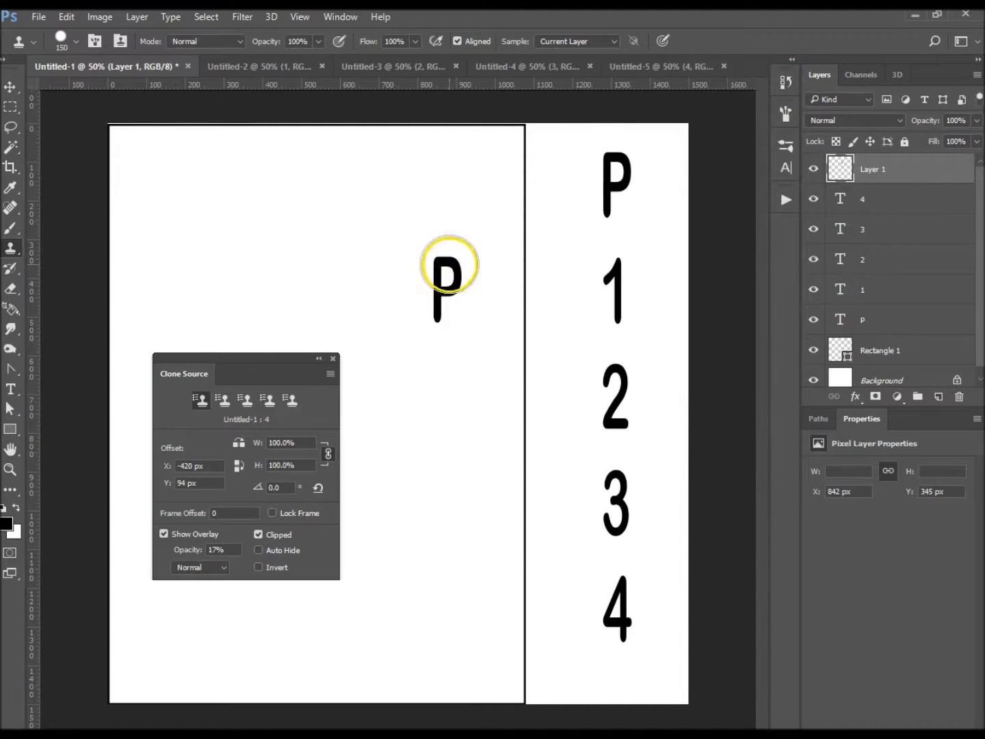
# - Delete Layer 1 with the cloned P and add a new empty layer above the text layers
pyautogui.moveTo(947, 176); pyautogui.dragTo(959, 397)
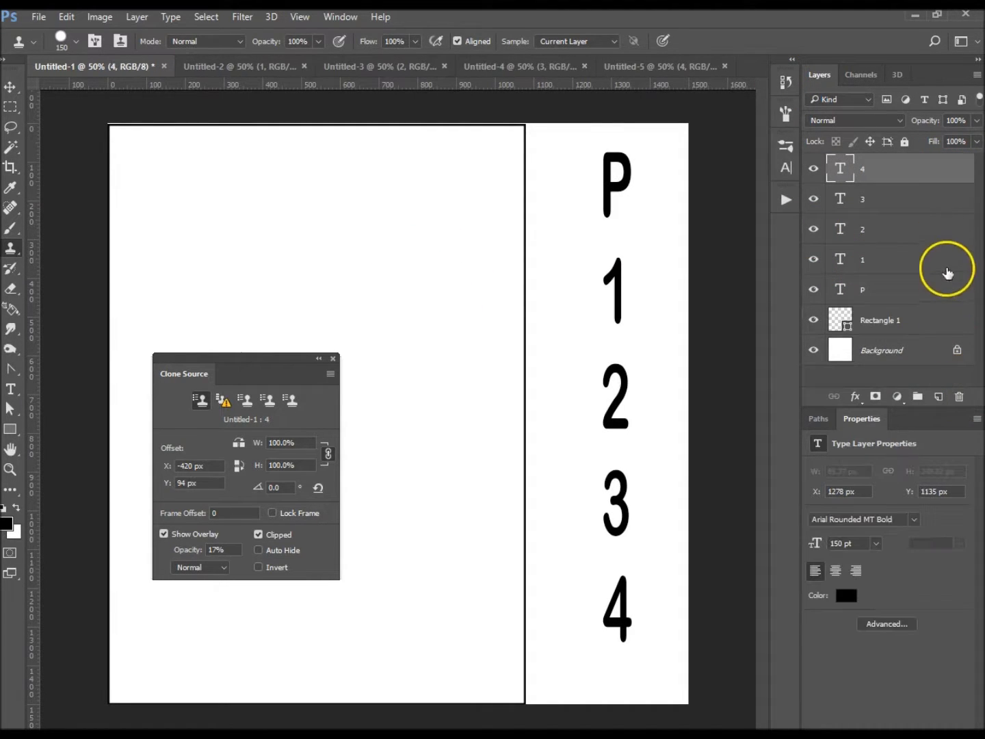
pyautogui.click(939, 397)
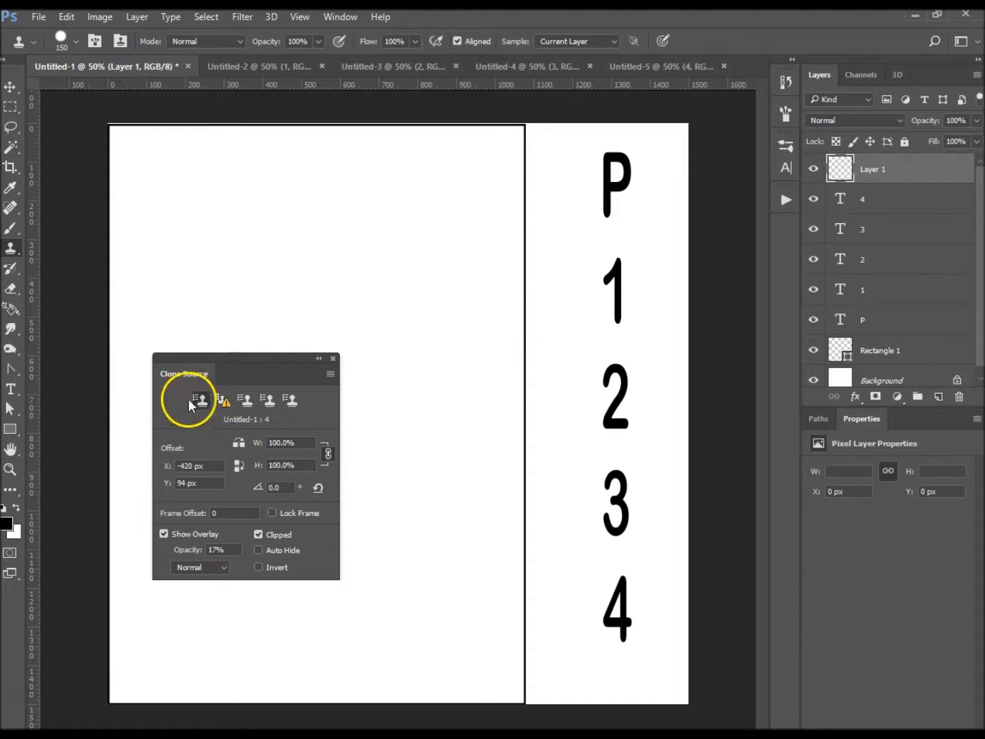
# - Sample the top of the P as the first clone source and the top of the 1 as the second, each from its own layer
pyautogui.click(923, 331)
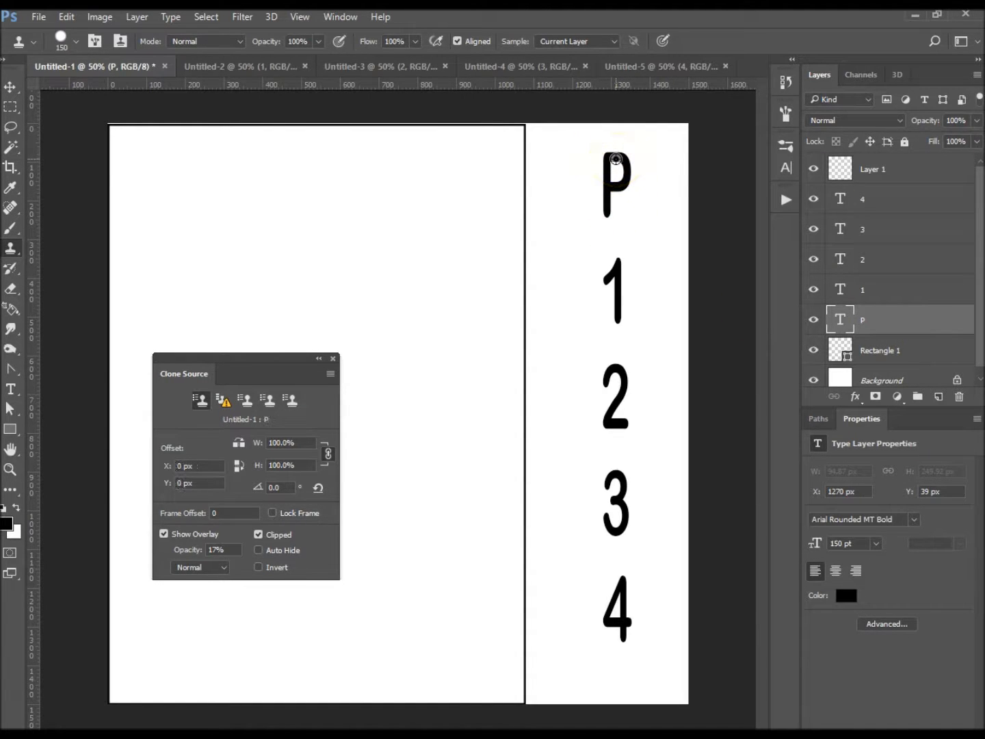
pyautogui.click(224, 399)
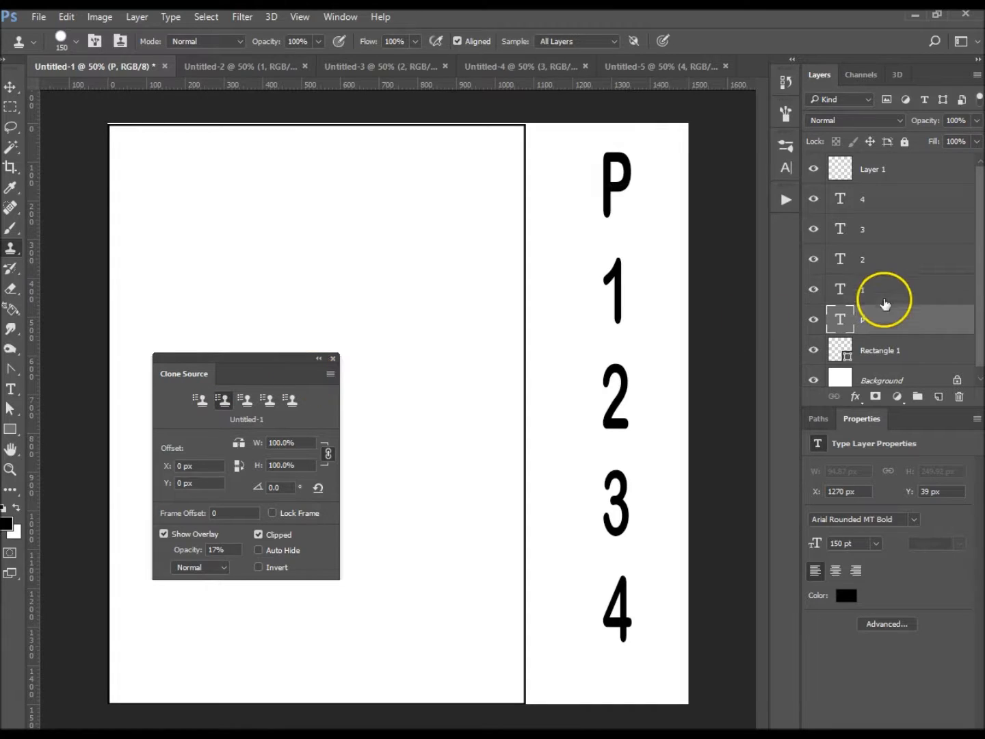
pyautogui.click(893, 292)
pyautogui.keyDown('alt'); pyautogui.click(618, 273); pyautogui.keyUp('alt')
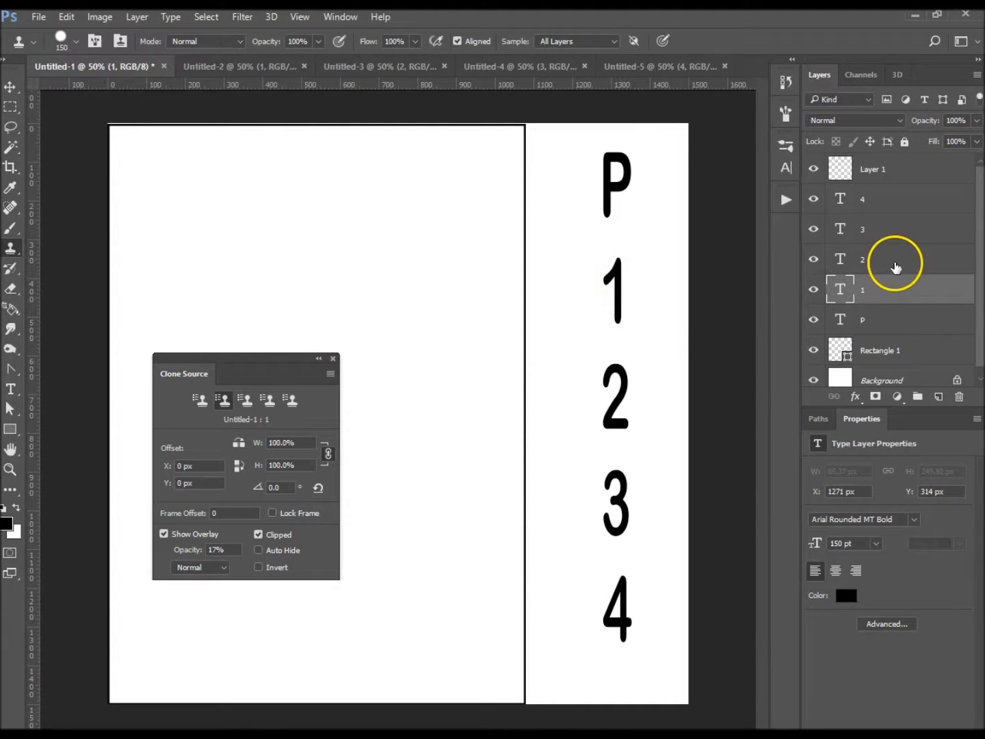
# - Sample the 2 as the third clone source and the 3 as the fourth, each from its own text layer
pyautogui.click(893, 260)
pyautogui.click(245, 399)
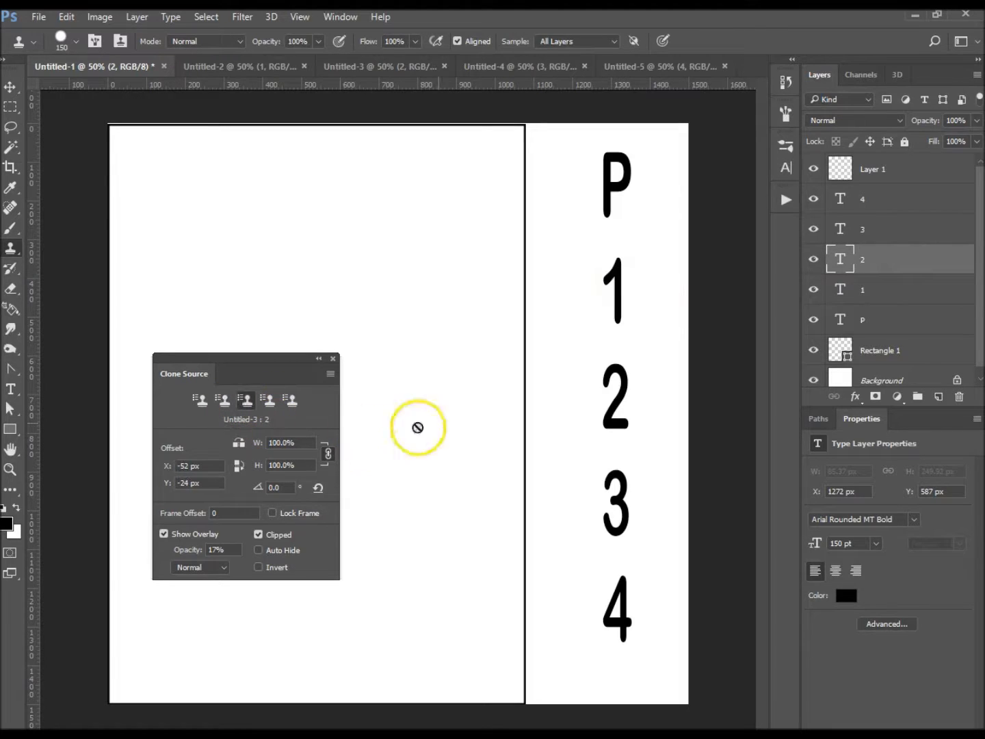
pyautogui.keyDown('alt'); pyautogui.click(615, 370); pyautogui.keyUp('alt')
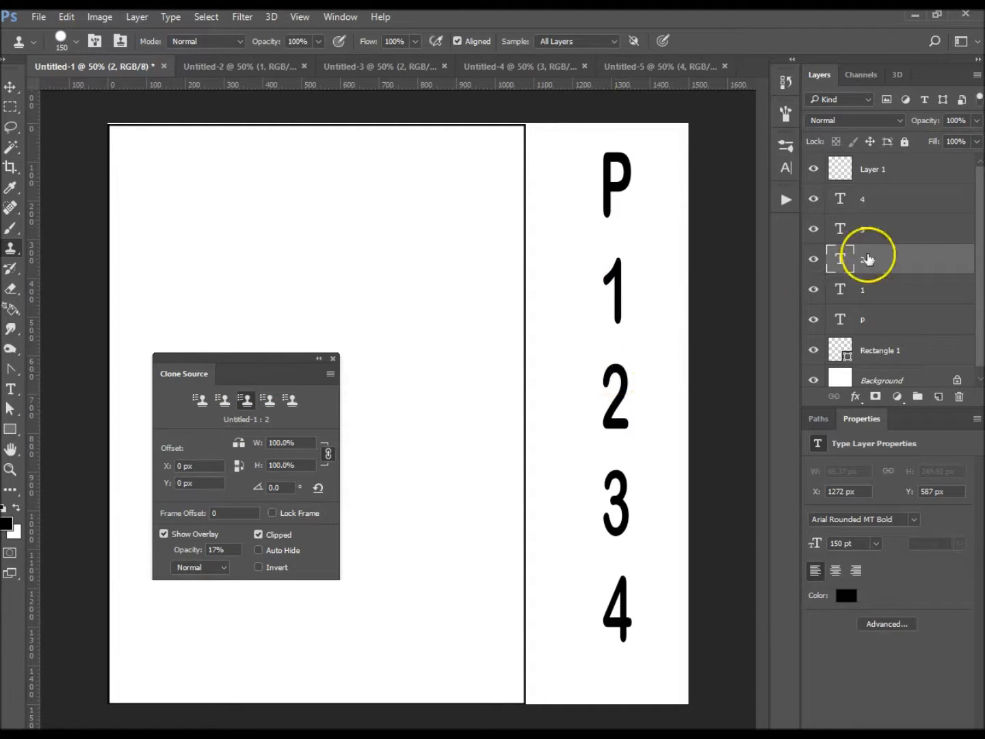
pyautogui.click(893, 229)
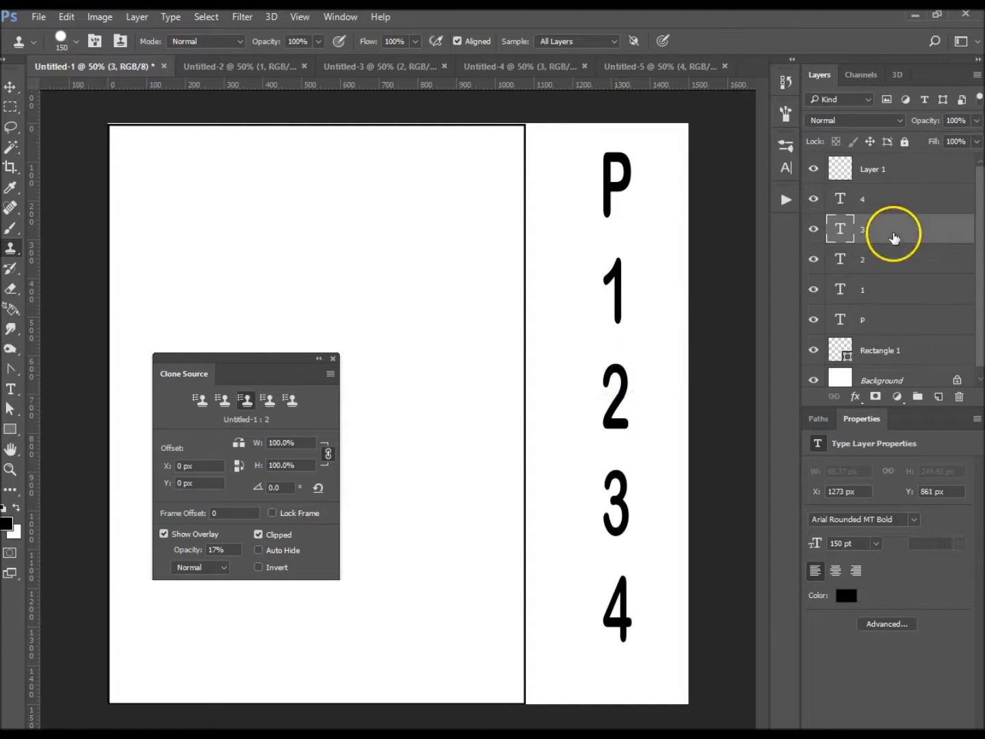
pyautogui.click(268, 399)
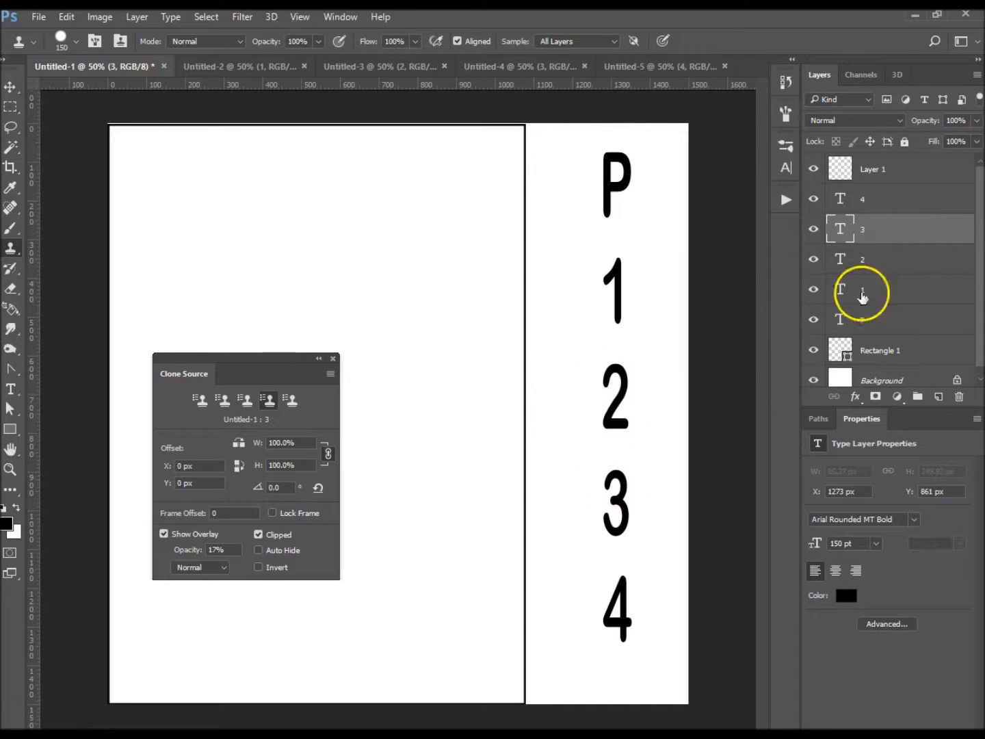
# - Sample the 4 from its text layer as the fifth clone source and reselect Layer 1 for painting
pyautogui.click(902, 202)
pyautogui.click(290, 399)
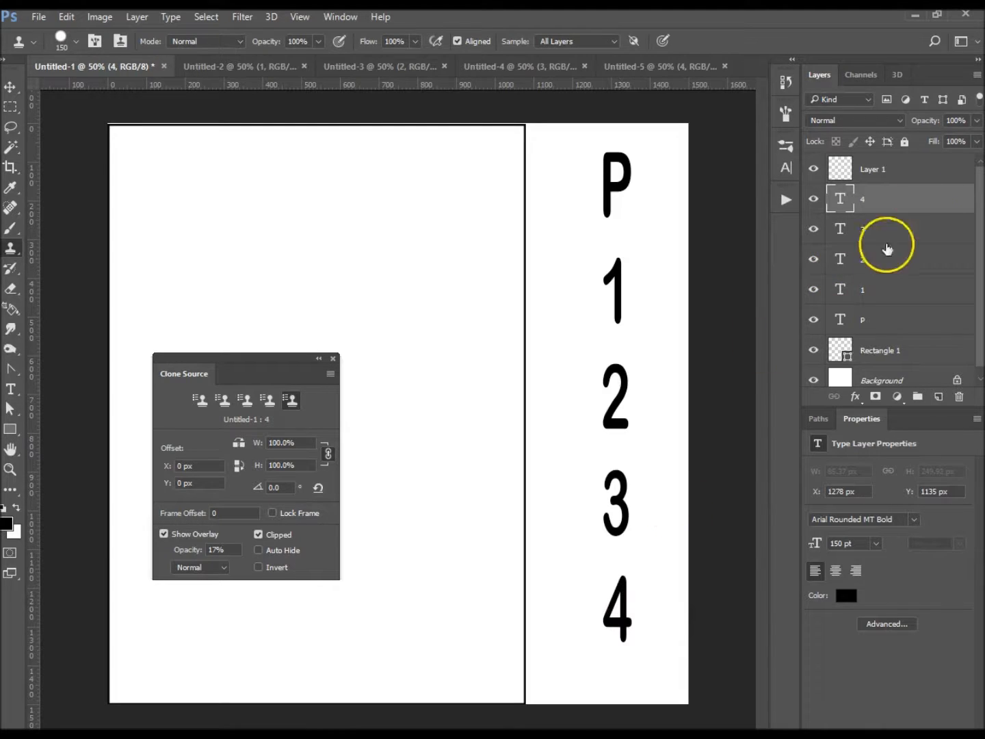
pyautogui.click(934, 170)
# - Move the Clone Source panel partly off the canvas to free the drawing area and activate the first clone source
pyautogui.click(261, 301)
pyautogui.moveTo(254, 366); pyautogui.dragTo(145, 311)
pyautogui.click(95, 344)
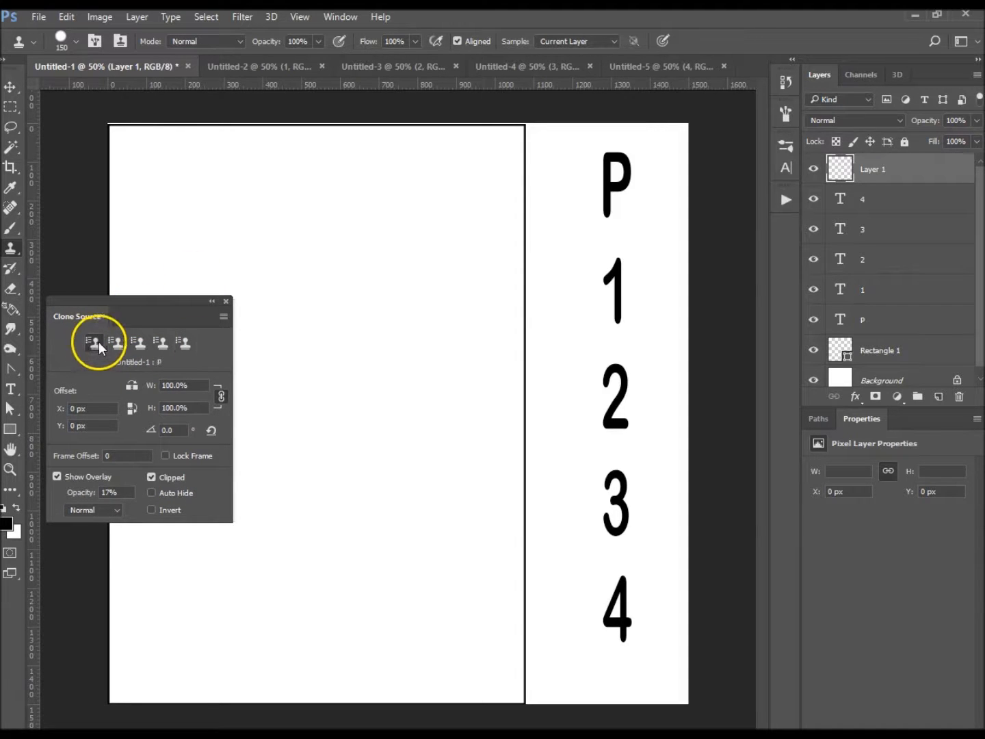
# - Clone the P near the top of the empty framed area and, using the second clone source, the 1 below and right of it
pyautogui.moveTo(254, 168); pyautogui.dragTo(245, 236)
pyautogui.click(121, 344)
pyautogui.moveTo(318, 345)
pyautogui.mouseDown()
pyautogui.moveTo(346, 301)
pyautogui.moveTo(341, 342)
pyautogui.mouseUp()
# - Clone the 2, 3 and 4 onto Layer 1 at separate spots in the framed area using the third, fourth and fifth clone sources
pyautogui.click(138, 342)
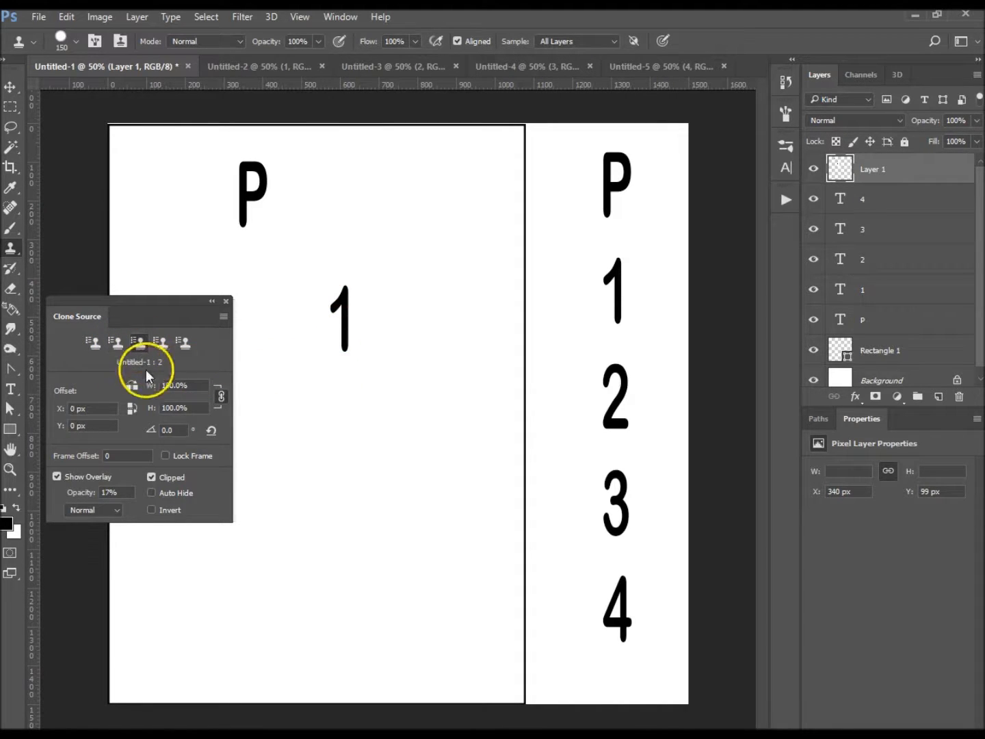
pyautogui.moveTo(367, 428); pyautogui.dragTo(367, 493)
pyautogui.click(162, 341)
pyautogui.moveTo(439, 247)
pyautogui.mouseDown()
pyautogui.moveTo(442, 288)
pyautogui.moveTo(441, 248)
pyautogui.mouseUp()
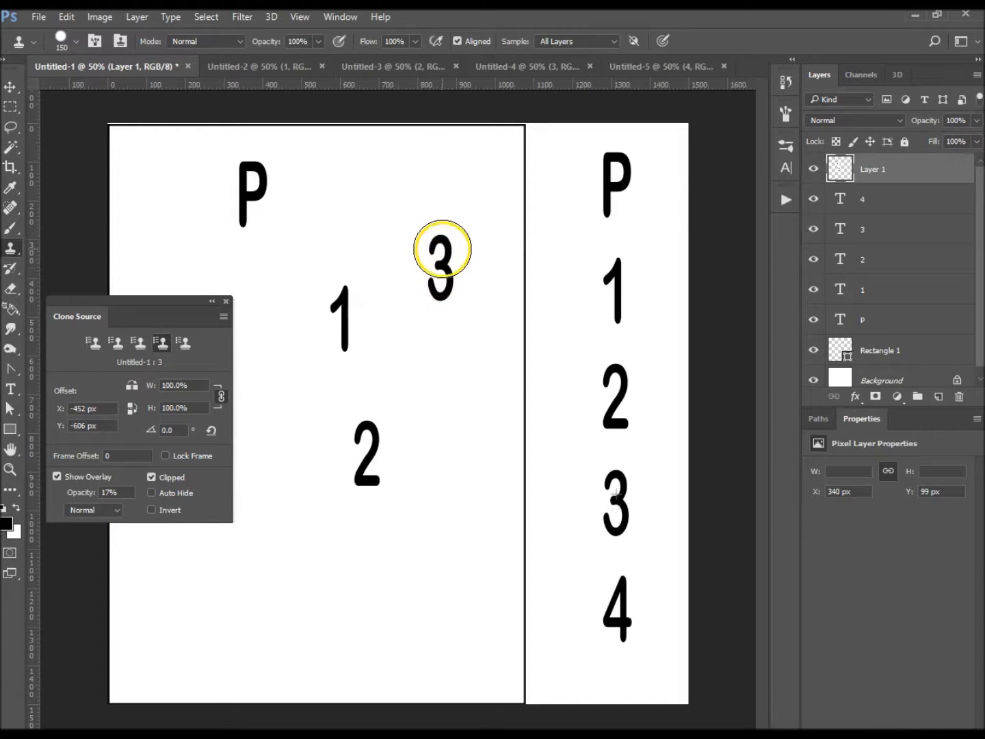
pyautogui.click(184, 342)
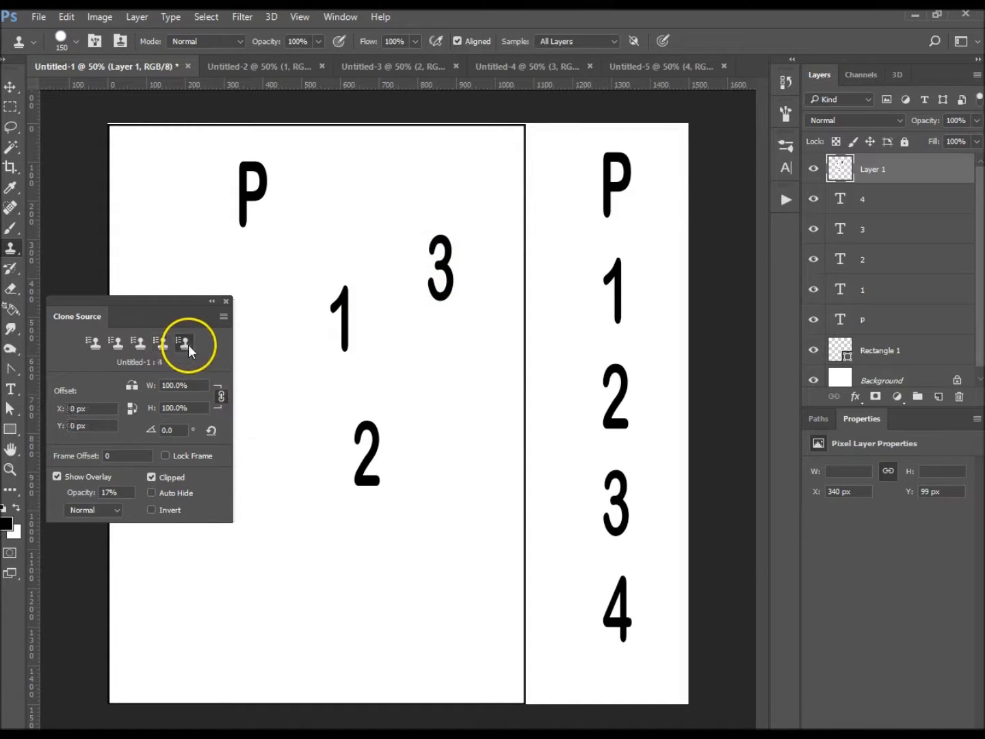
pyautogui.moveTo(489, 442)
pyautogui.mouseDown()
pyautogui.moveTo(472, 442)
pyautogui.moveTo(477, 490)
pyautogui.mouseUp()
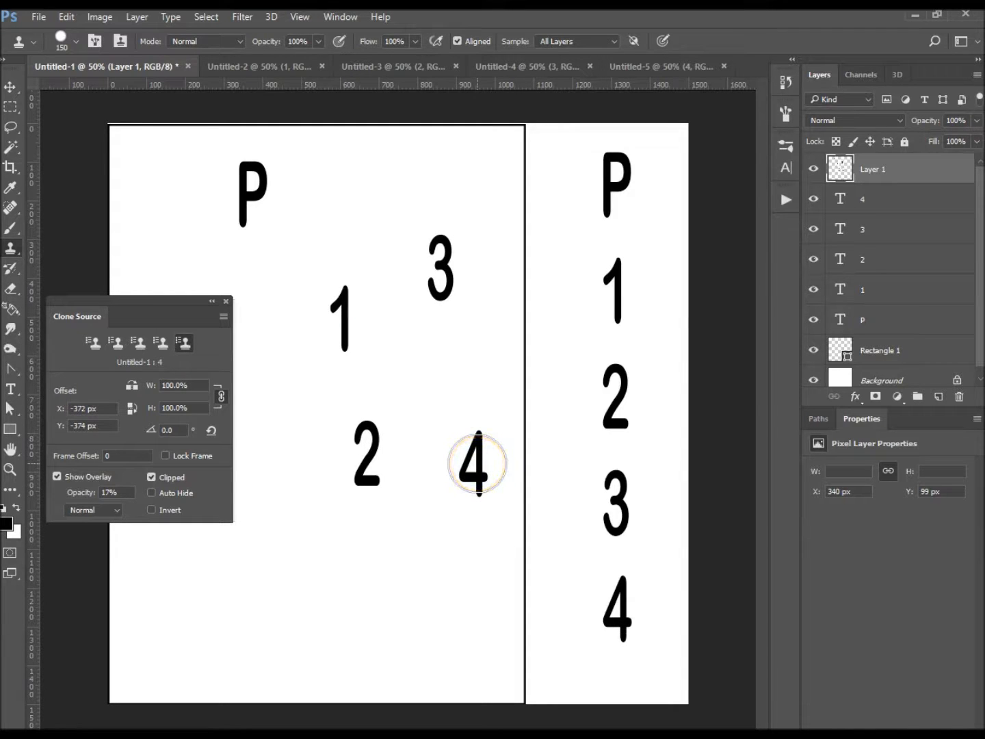
# - Delete the layer with the cloned characters and add a new empty layer above the text layers
pyautogui.moveTo(913, 163)
pyautogui.mouseDown()
pyautogui.moveTo(958, 277)
pyautogui.moveTo(961, 410)
pyautogui.moveTo(959, 398)
pyautogui.mouseUp()
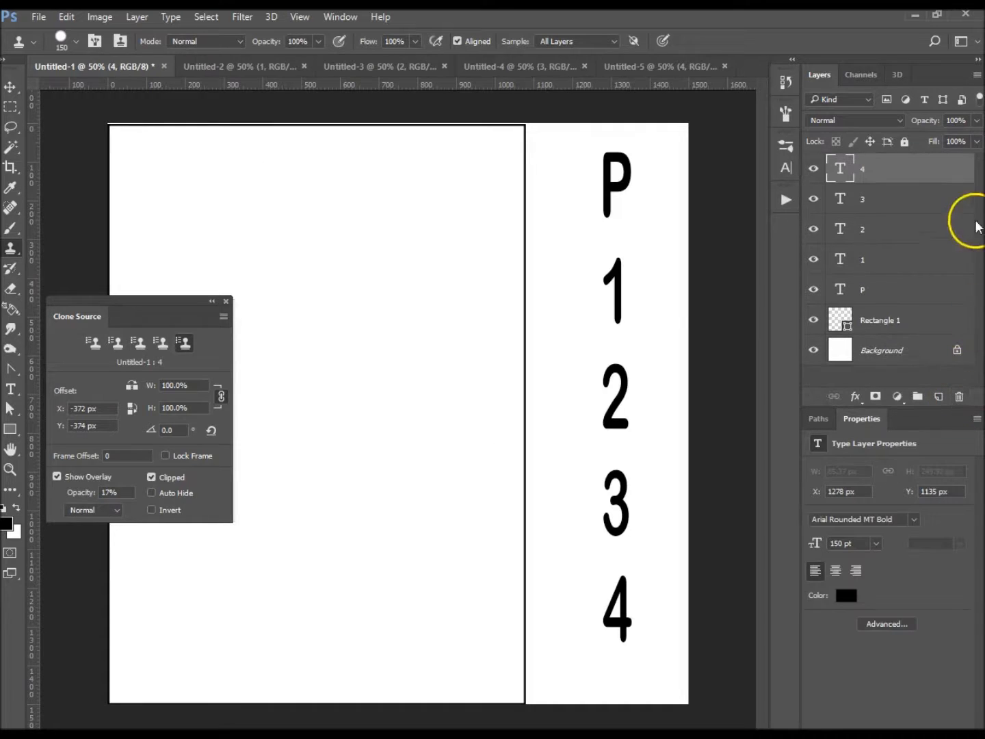
pyautogui.click(938, 398)
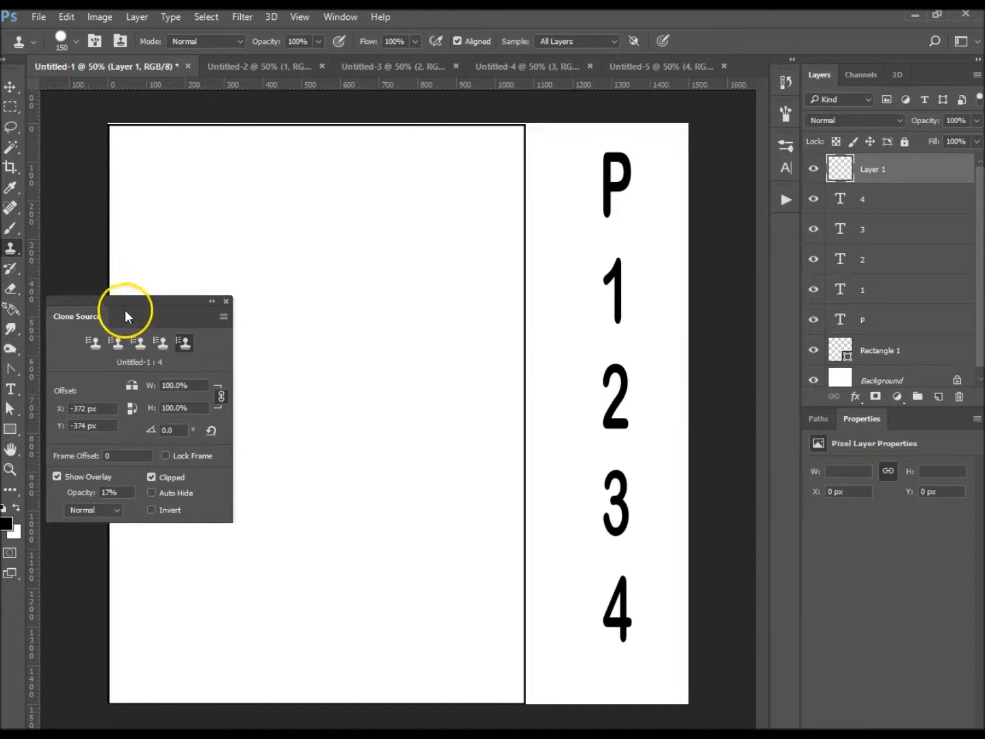
# - Move the Clone Source panel clear of the framed area, and sample Untitled-2's 1 as the first clone source and Untitled-3's 2 as the second
pyautogui.moveTo(81, 329)
pyautogui.mouseDown()
pyautogui.moveTo(262, 324)
pyautogui.moveTo(642, 279)
pyautogui.mouseUp()
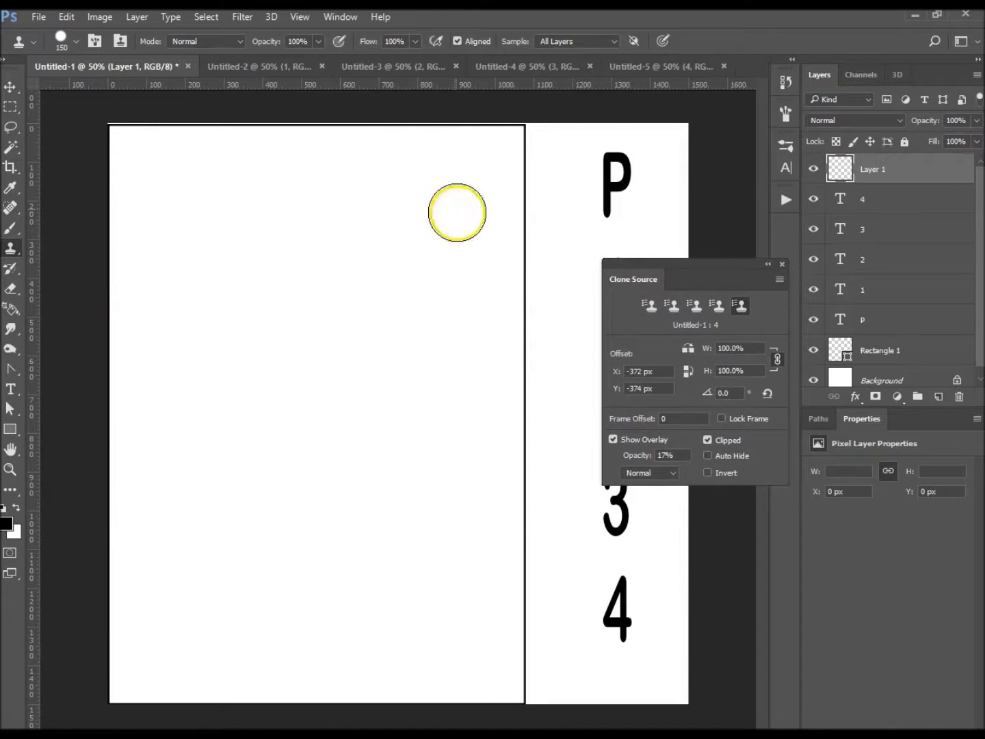
pyautogui.click(257, 67)
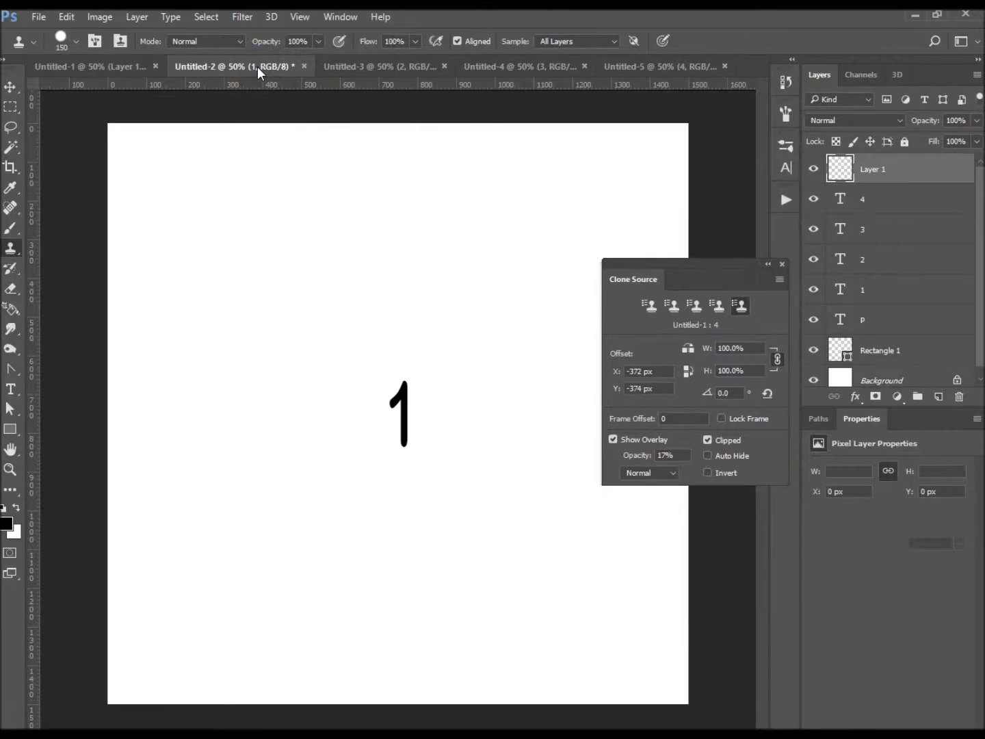
pyautogui.click(648, 305)
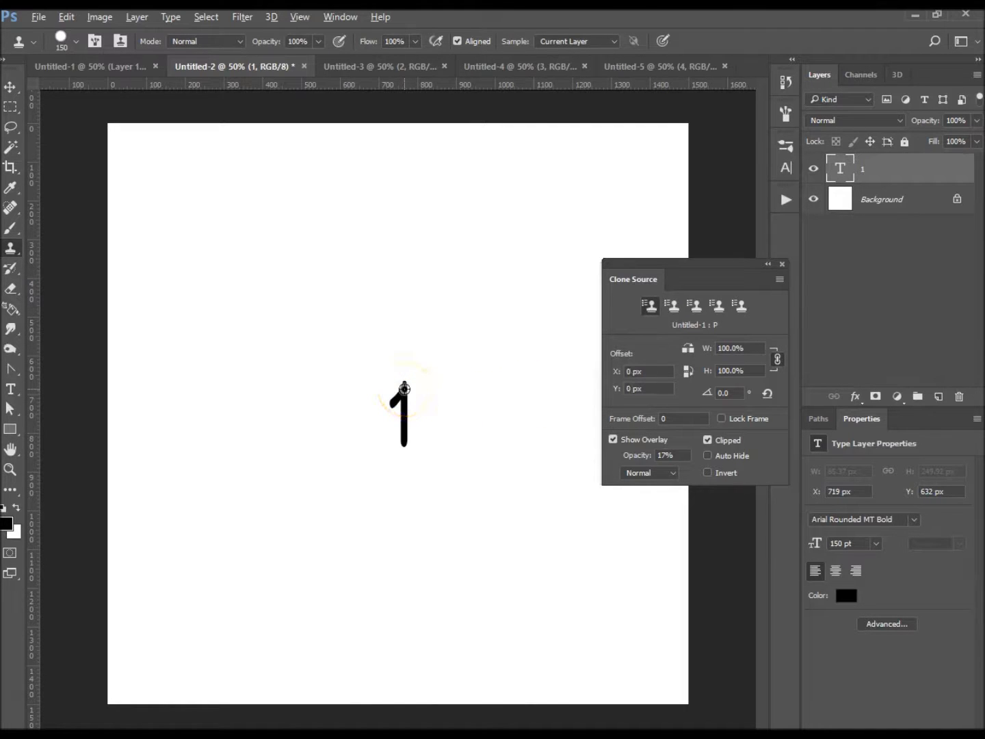
pyautogui.click(404, 66)
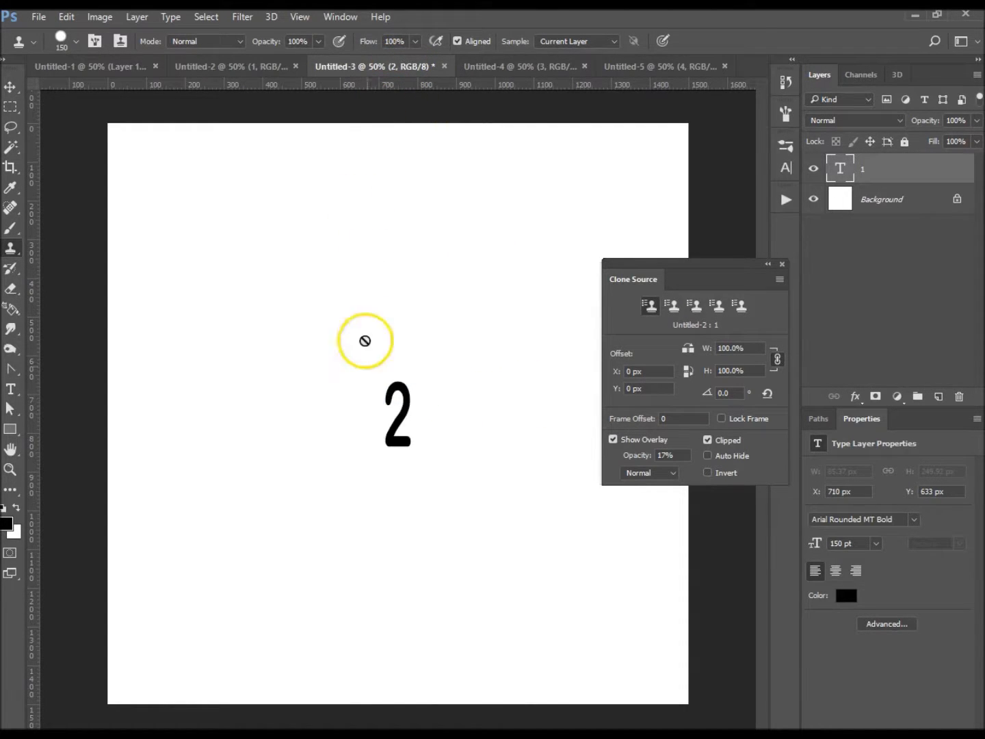
pyautogui.click(670, 305)
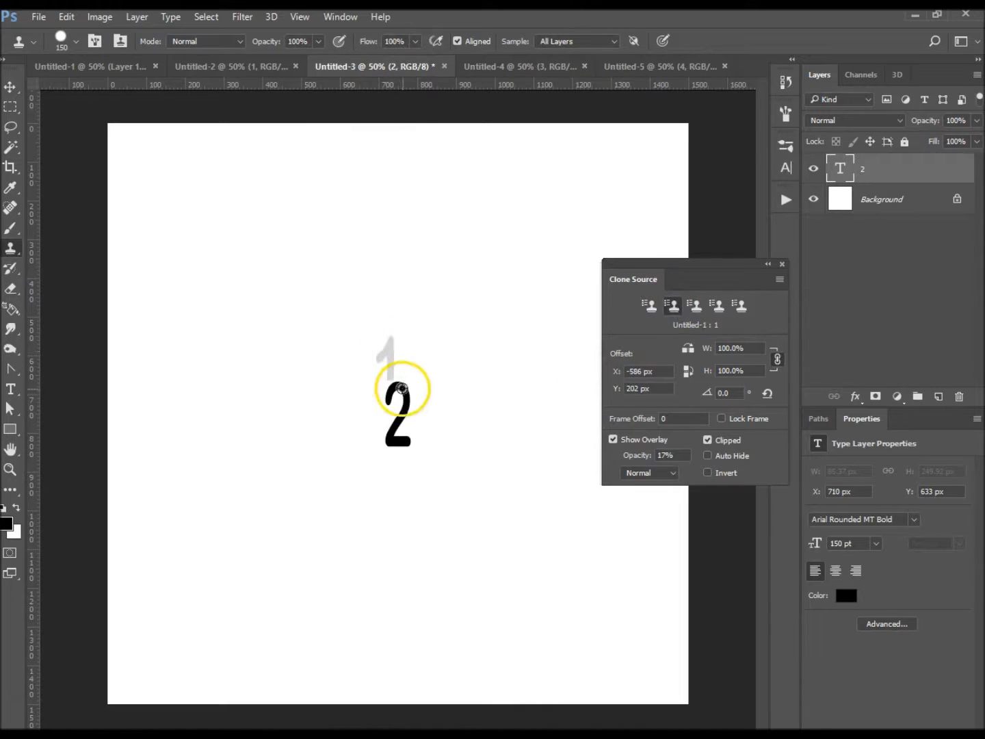
# - Sample the top of the 3 in Untitled-4 as the third clone source and the top of the 4 in Untitled-5 as the fourth
pyautogui.click(506, 66)
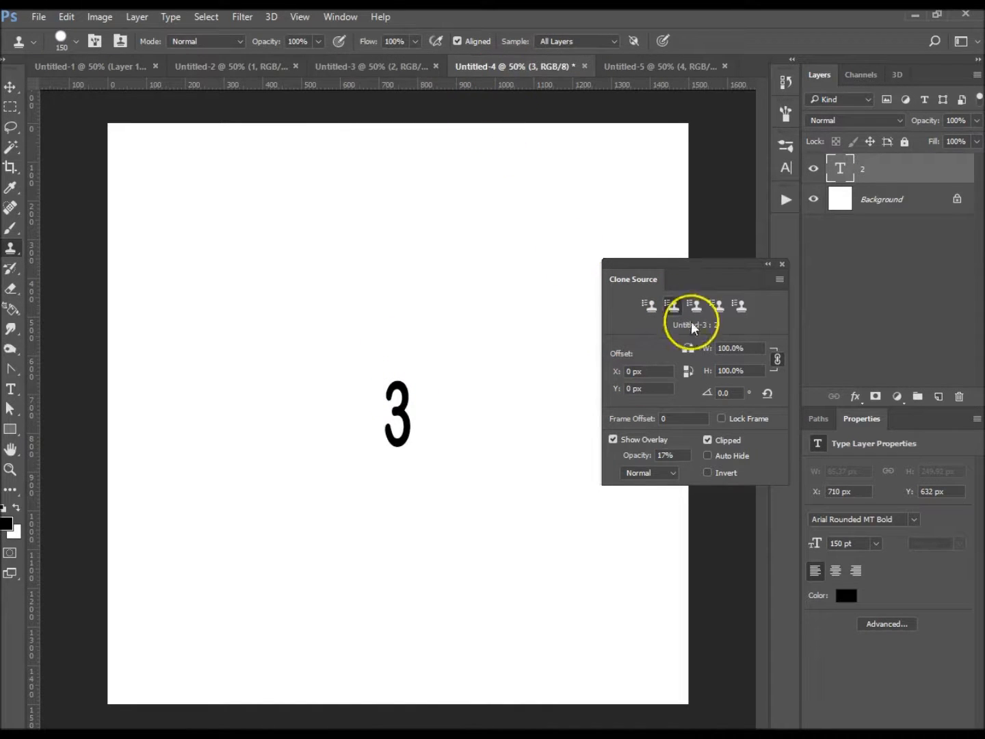
pyautogui.click(696, 308)
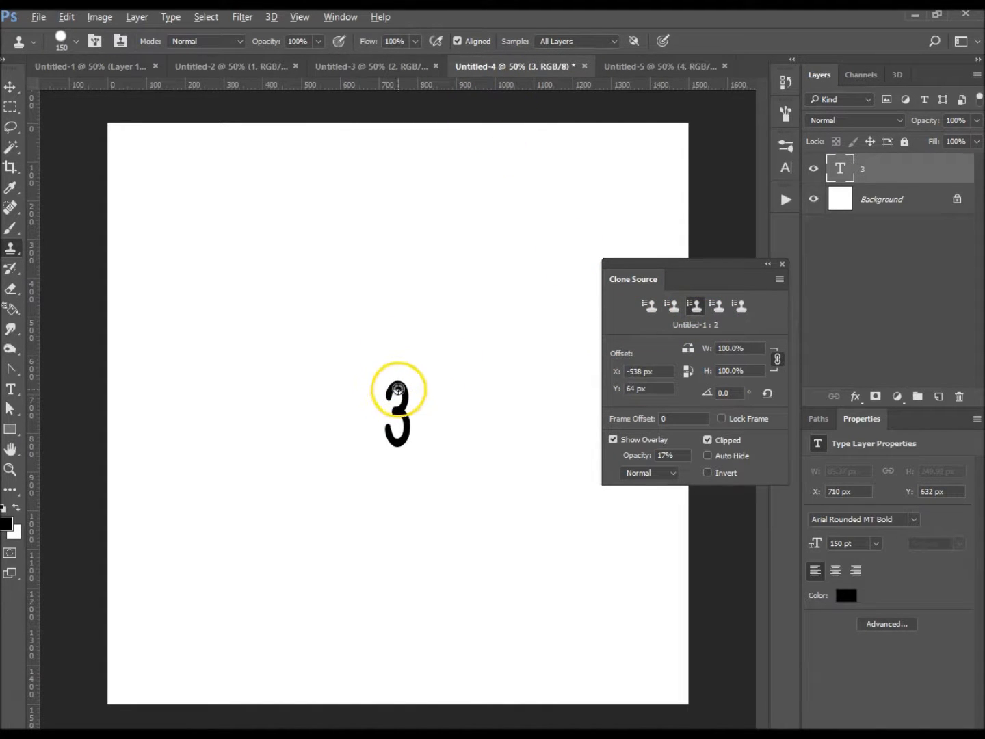
pyautogui.click(660, 67)
pyautogui.click(723, 310)
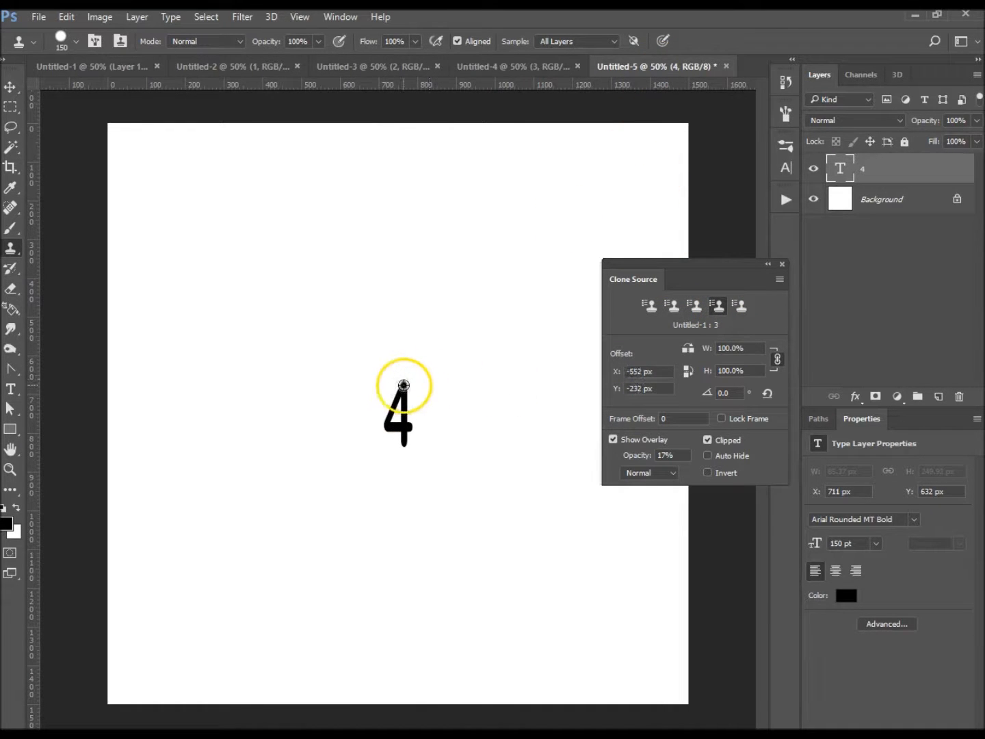
# - Clone the 1 and the 2 from the first and second clone sources onto Layer 1 of Untitled-1, placing the 2 below the 1
pyautogui.click(73, 68)
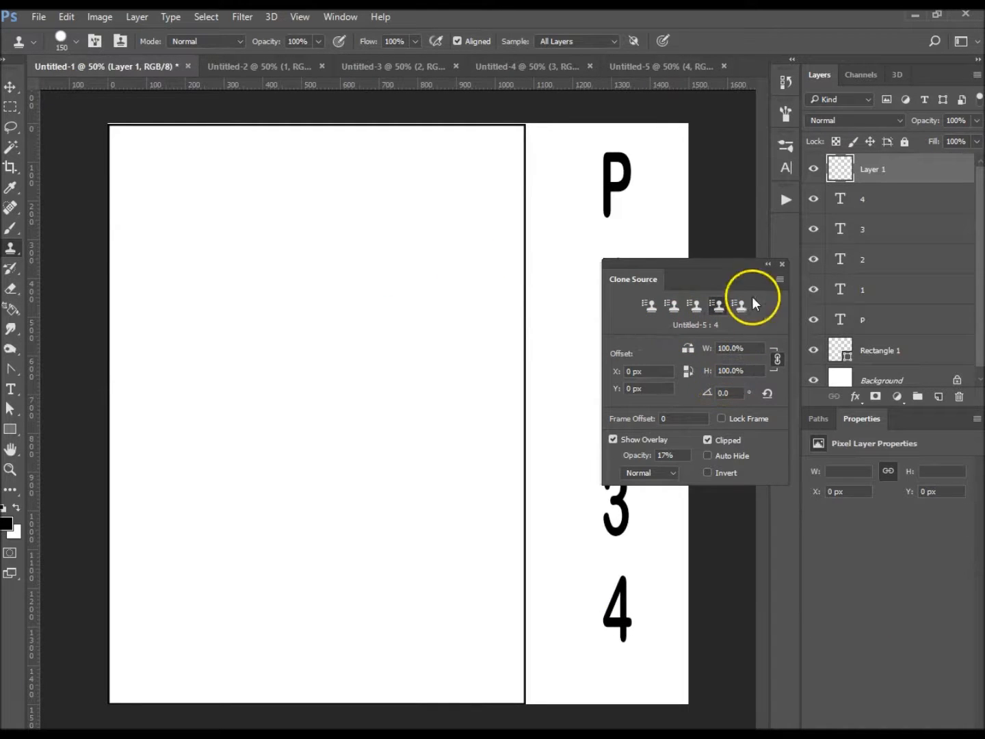
pyautogui.click(650, 308)
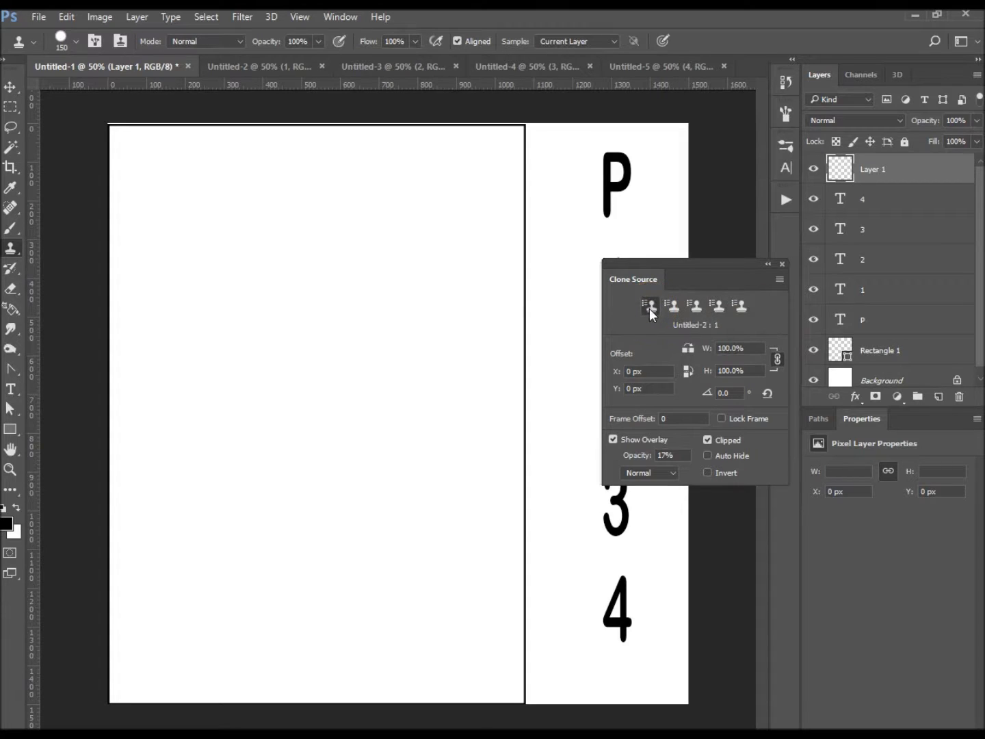
pyautogui.moveTo(186, 235); pyautogui.dragTo(184, 281)
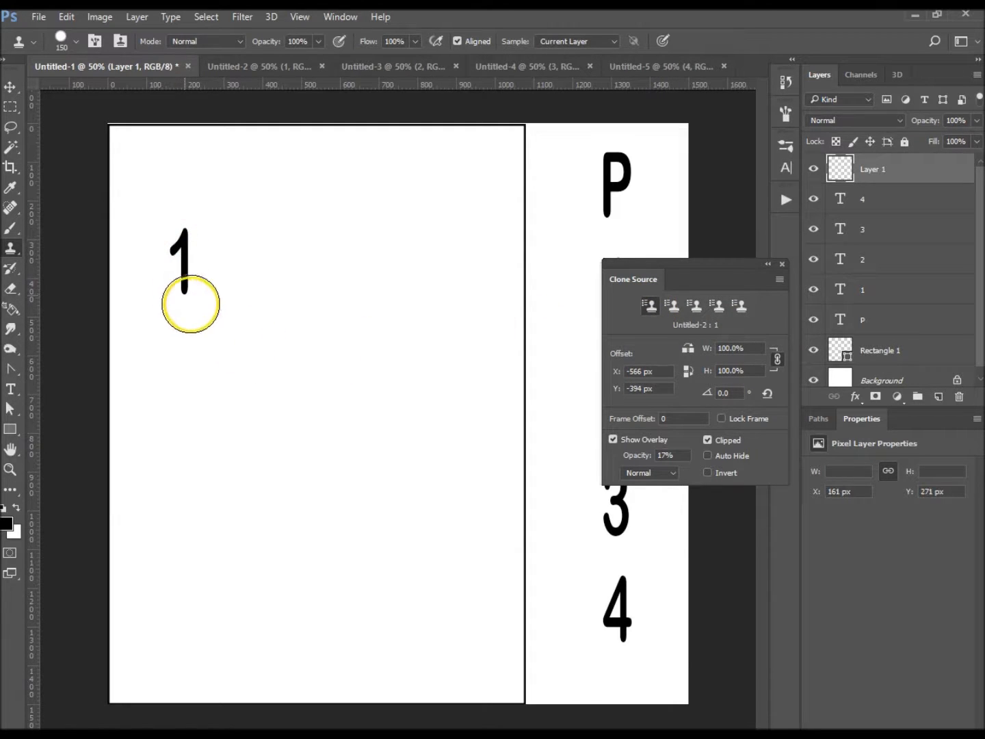
pyautogui.click(672, 306)
pyautogui.moveTo(229, 354); pyautogui.dragTo(229, 393)
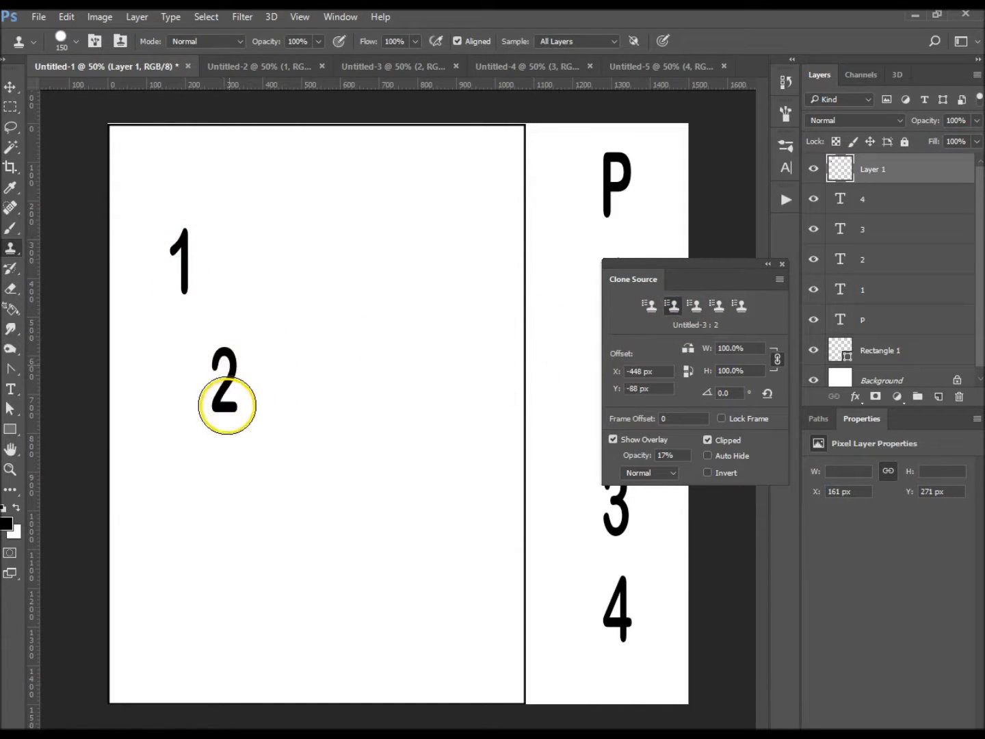
# - Clone the 3 to the right of the cloned 2 and the 4 to the right of the cloned 1, using the third and fourth sources
pyautogui.click(696, 311)
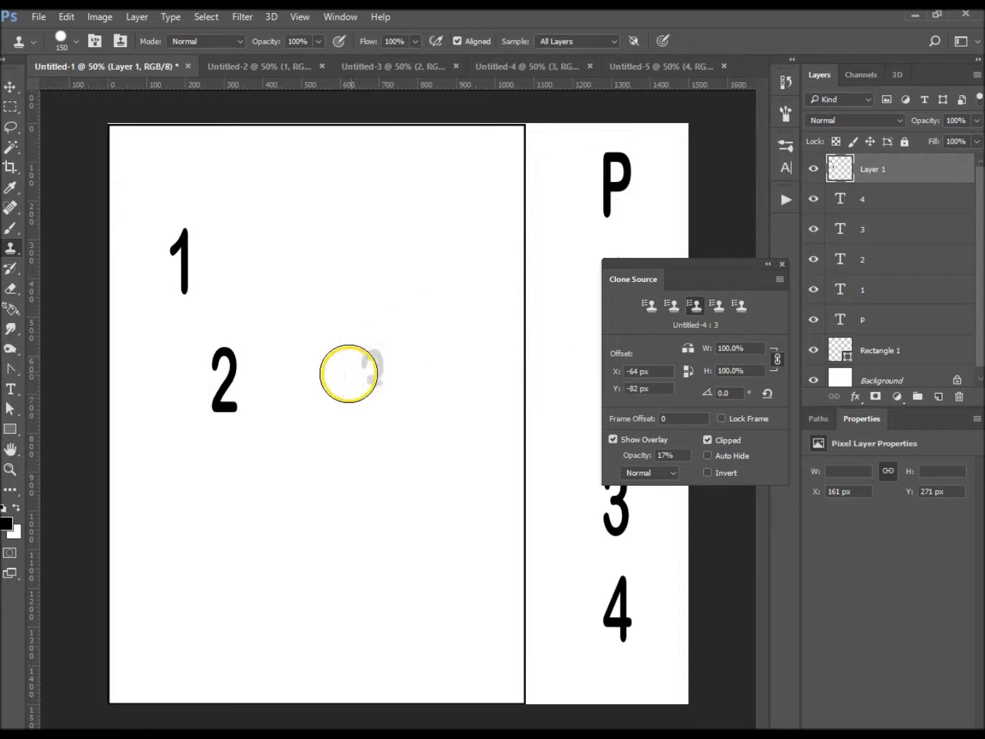
pyautogui.moveTo(348, 375); pyautogui.dragTo(347, 420)
pyautogui.click(723, 309)
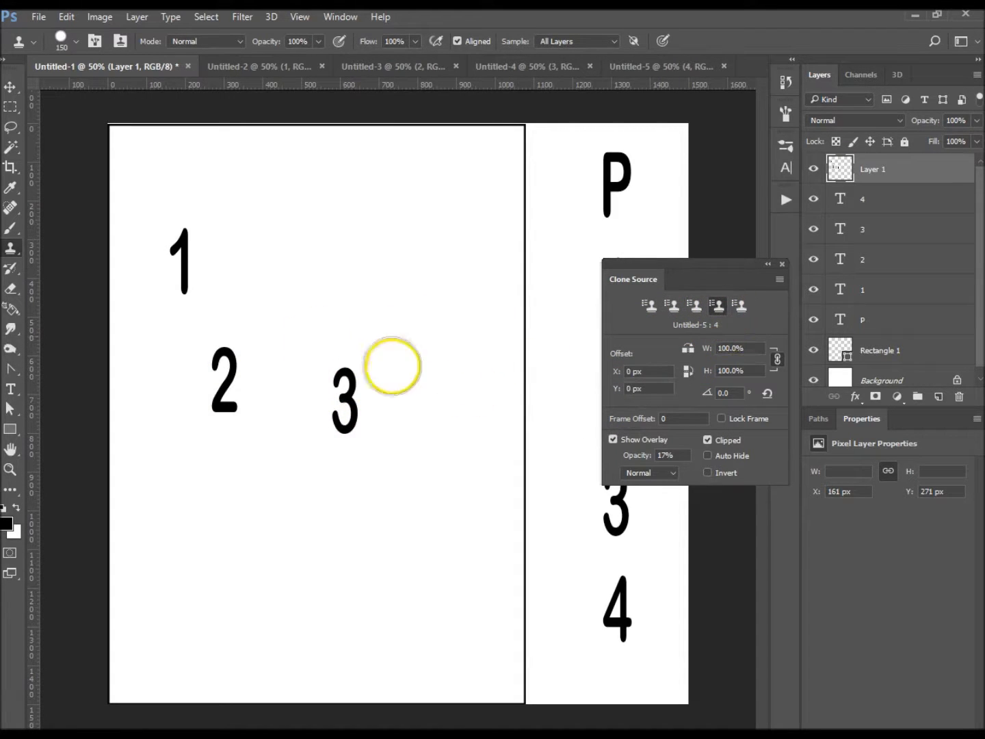
pyautogui.moveTo(294, 253); pyautogui.dragTo(297, 299)
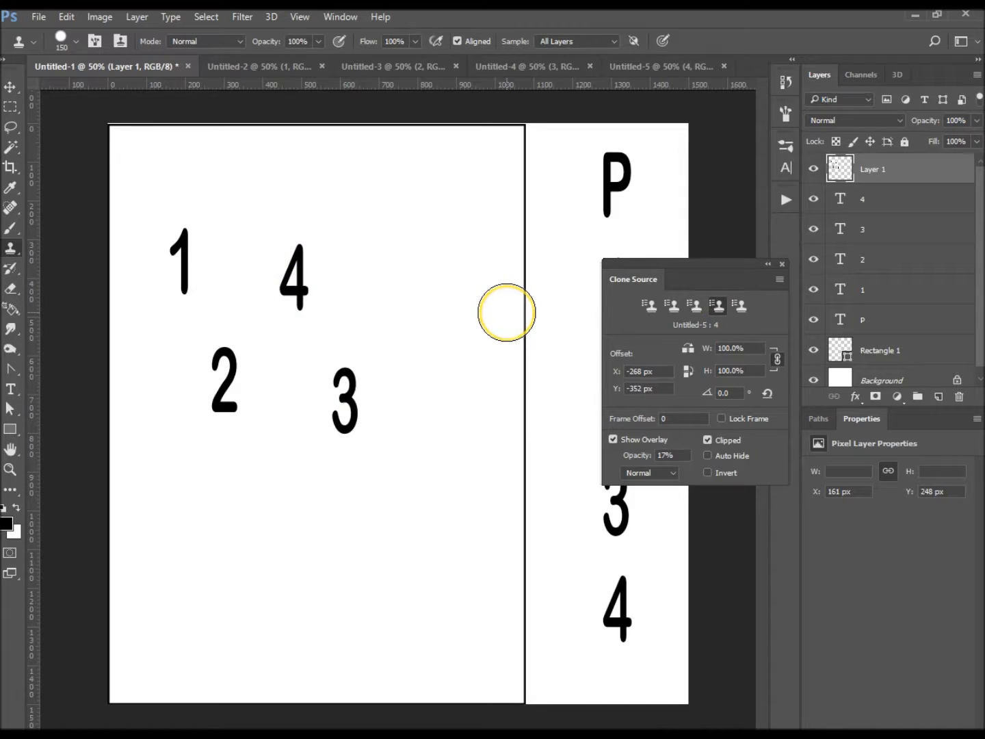